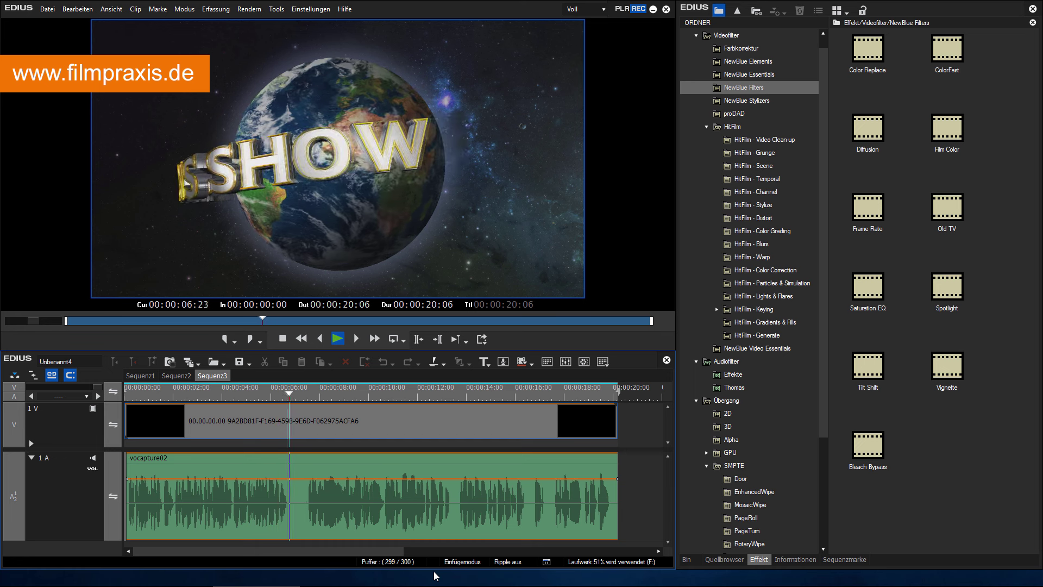
Step: Play the sequence, move the playhead back to about 00:00:01:08 and replay the section
{"action": "key", "text": "space"}
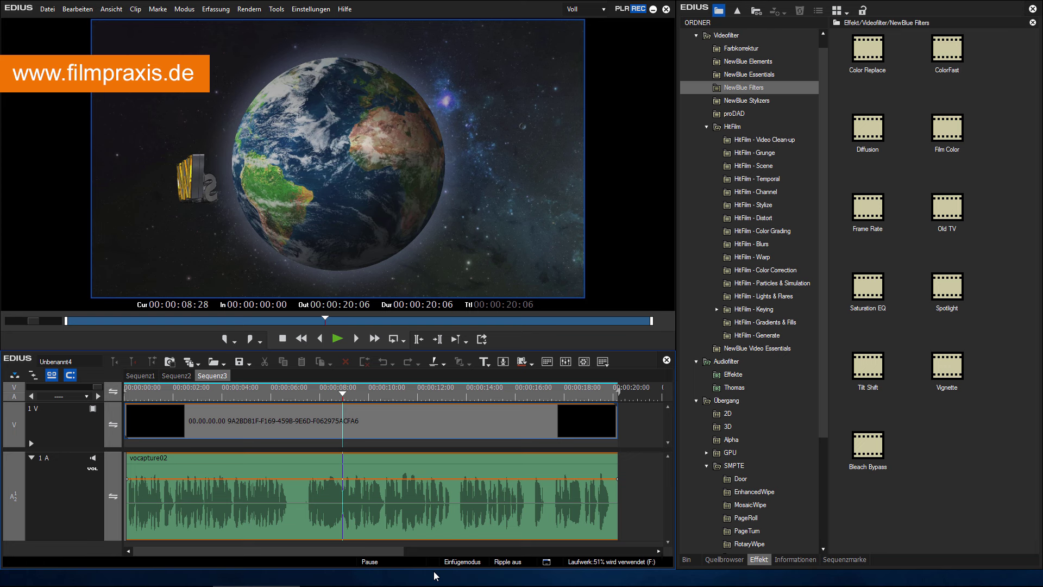
{"action": "left_click", "coordinate": [155, 395]}
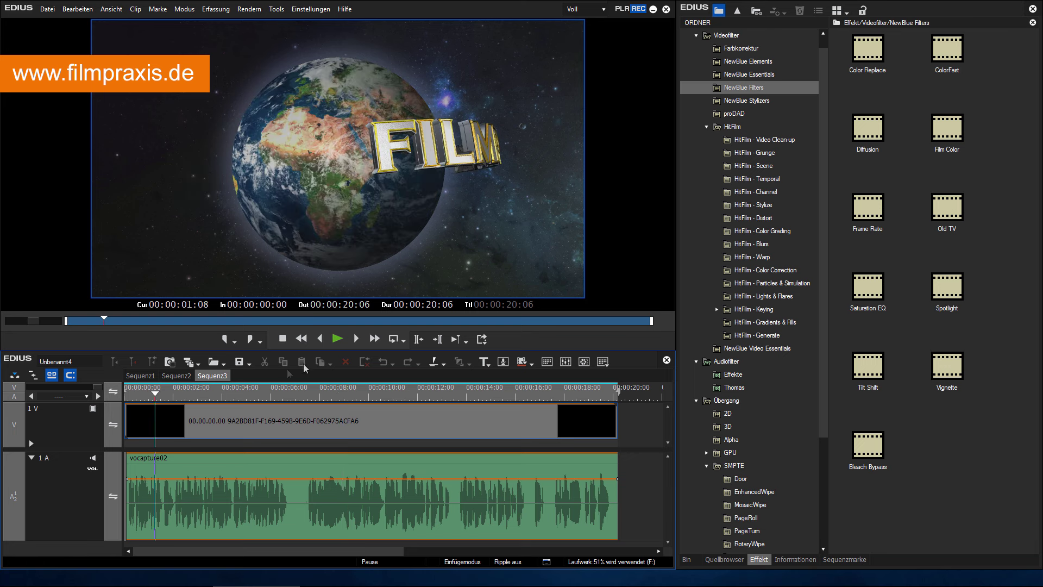
{"action": "left_click", "coordinate": [334, 339]}
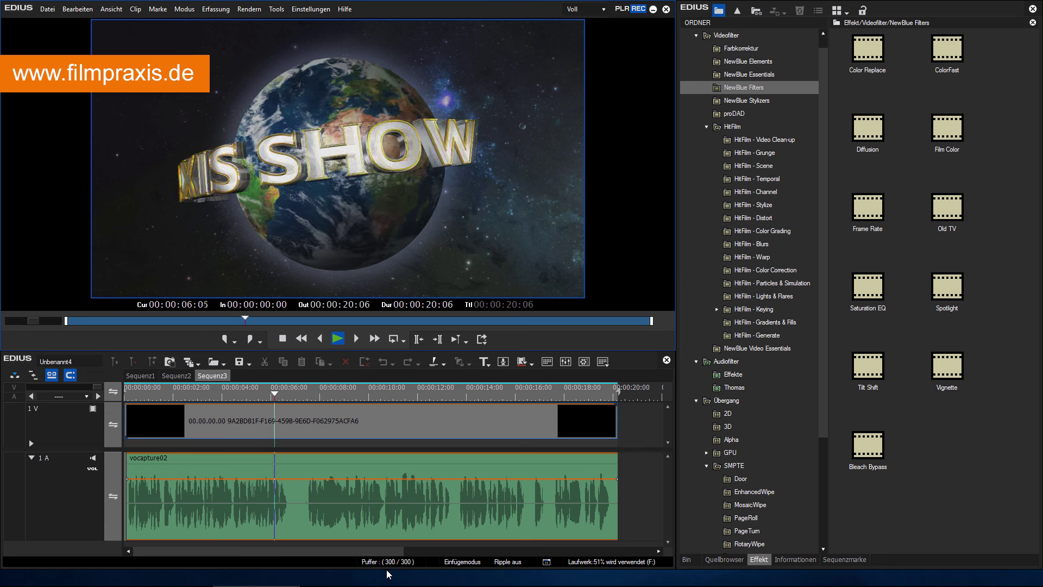
{"action": "key", "text": "space"}
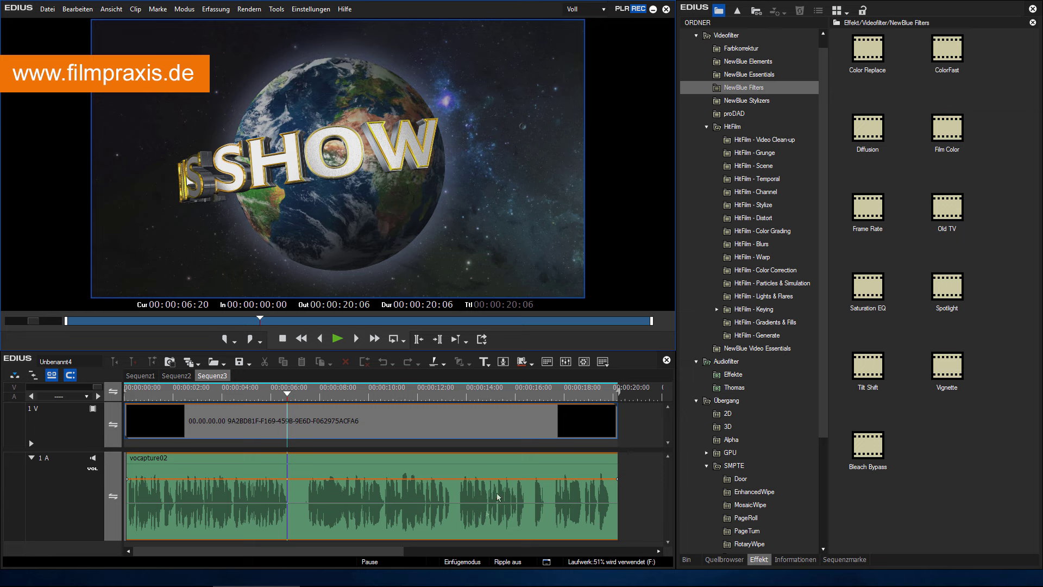
Step: Open the Audio Mixer and play Sequenz3 from its beginning to check the audio levels
{"action": "left_click", "coordinate": [566, 362]}
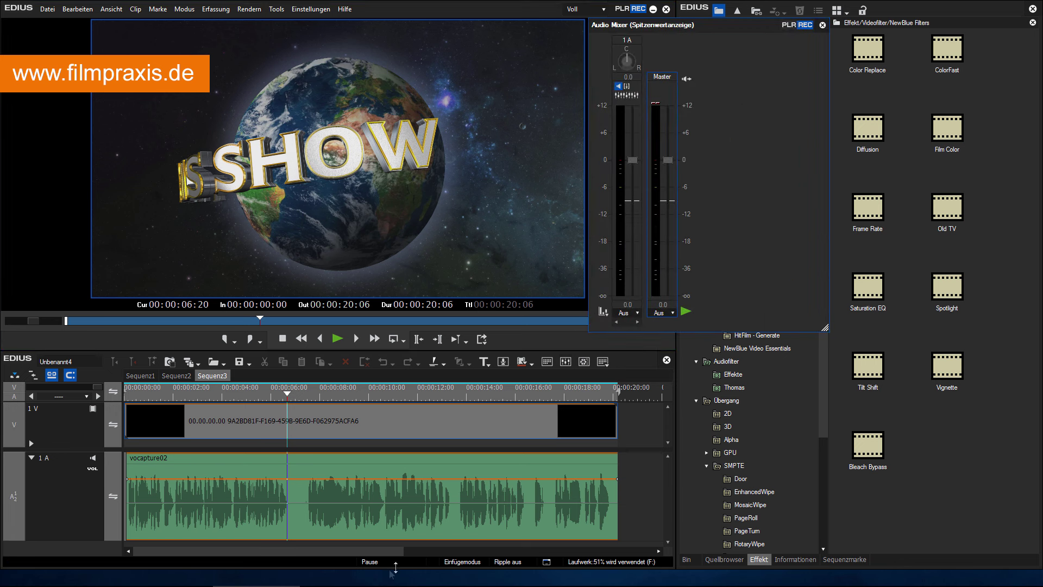
{"action": "left_click_drag", "start_coordinate": [182, 396], "coordinate": [126, 394]}
{"action": "key", "text": "space"}
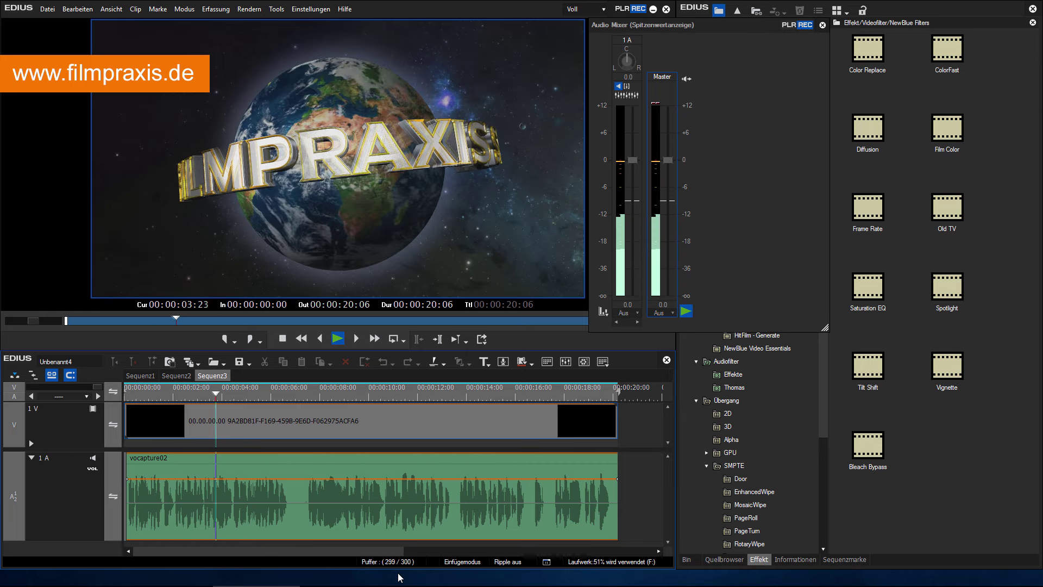
{"action": "key", "text": "space"}
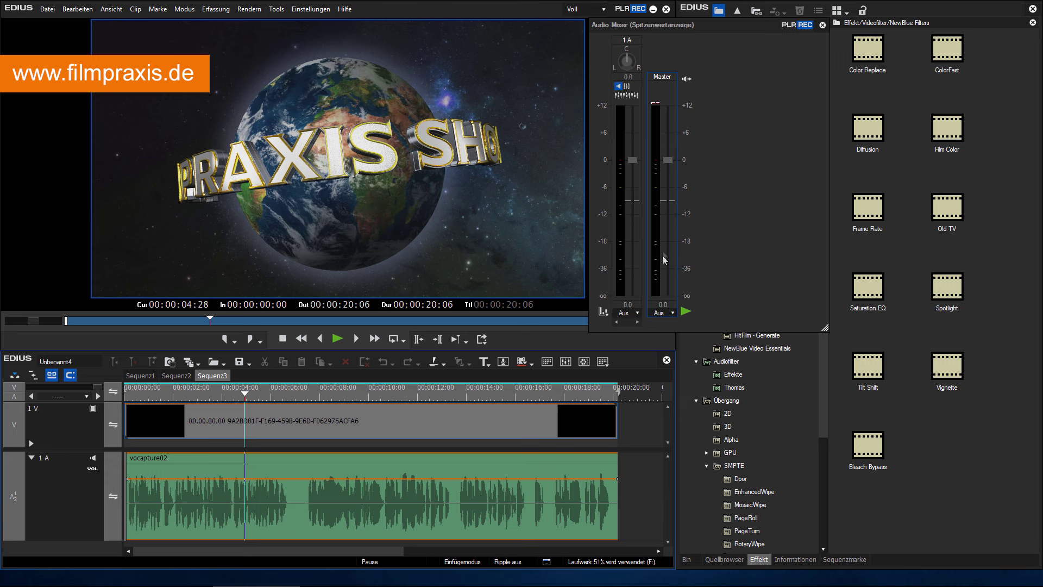
Step: Set the Master channel's mode to Master and play the middle of the sequence to check the levels
{"action": "left_click", "coordinate": [672, 314]}
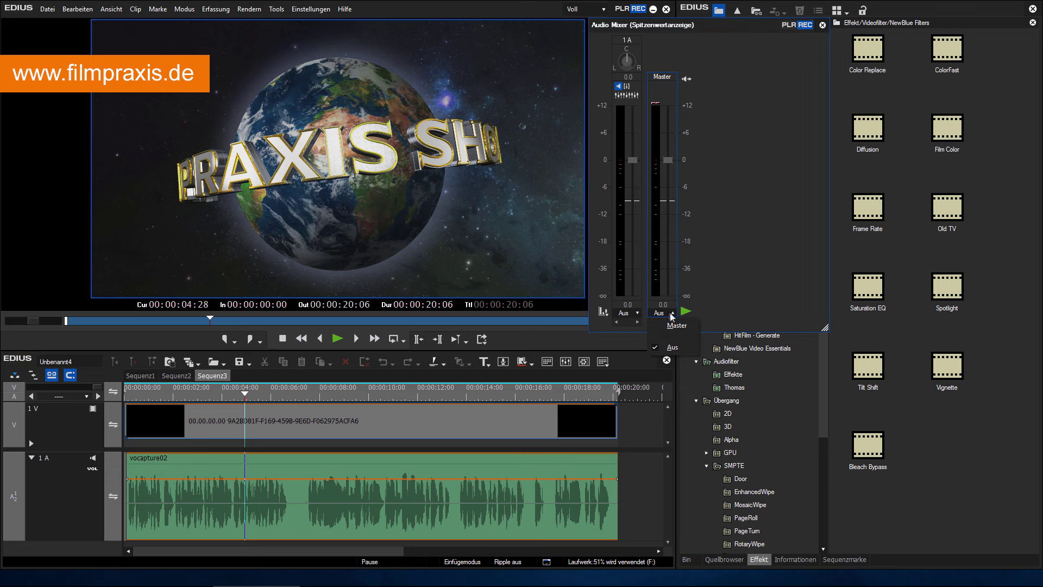
{"action": "left_click", "coordinate": [676, 326]}
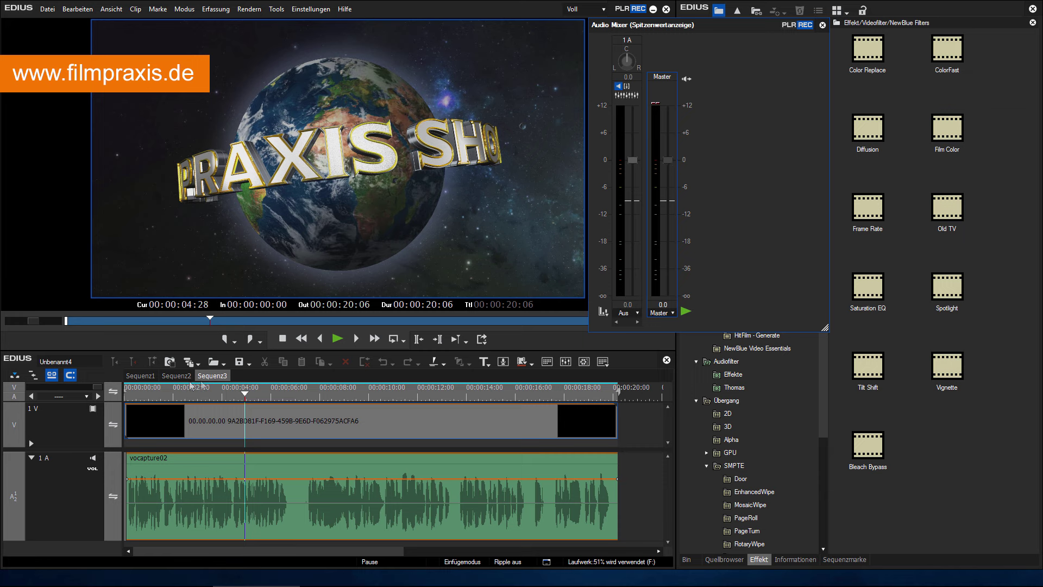
{"action": "left_click", "coordinate": [303, 389]}
{"action": "left_click", "coordinate": [337, 339]}
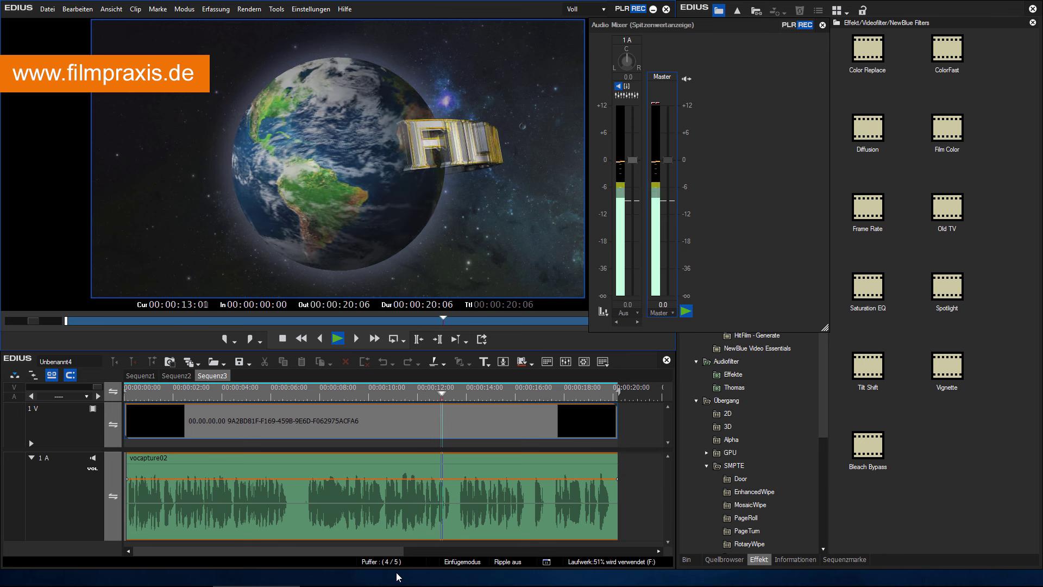
{"action": "key", "text": "space"}
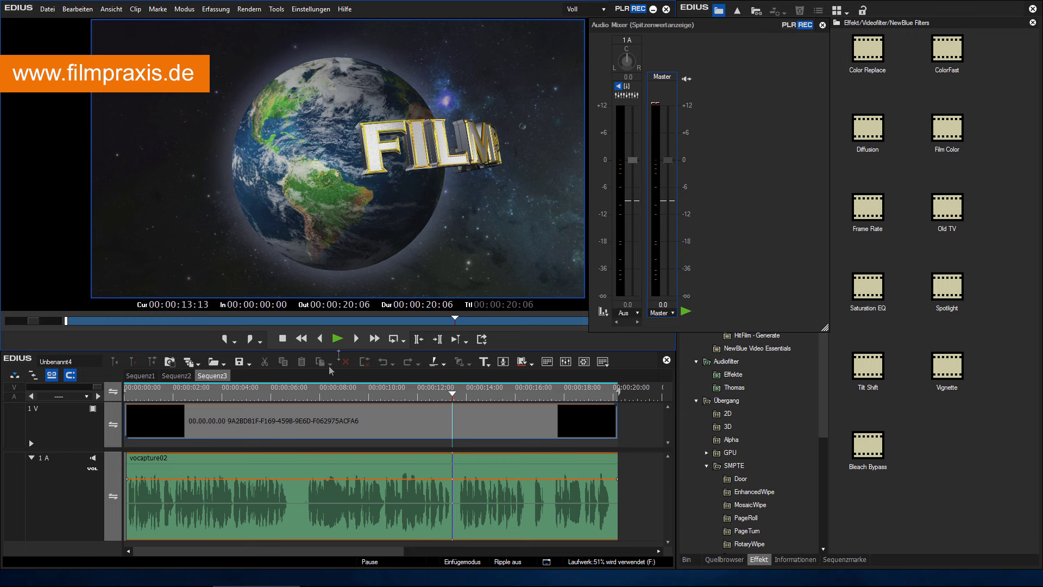
Step: Play from 00:00:07:20 and move a point on the vocapture02 volume line slightly down to about -1.1 dB
{"action": "left_click", "coordinate": [311, 394]}
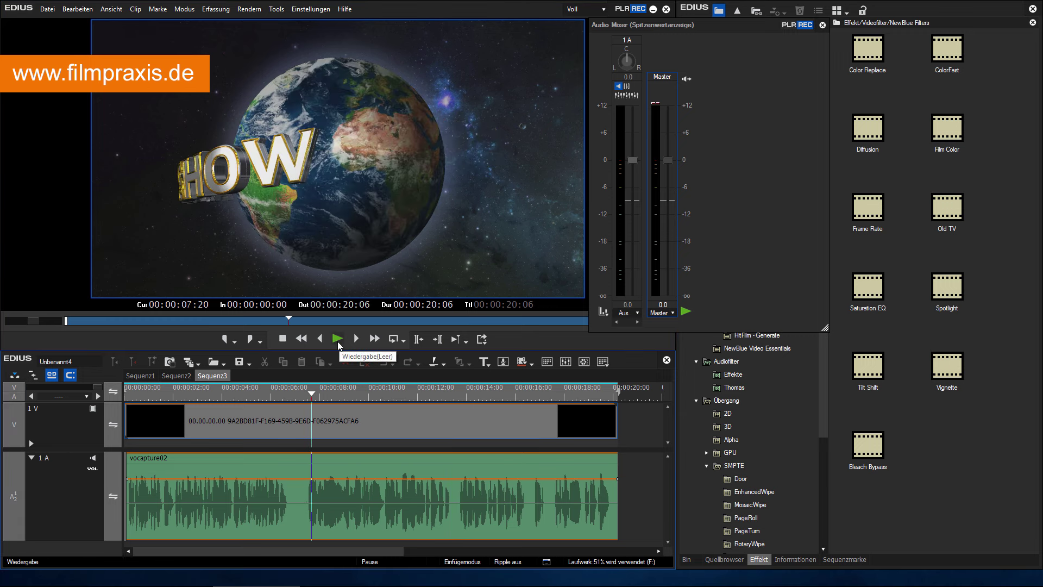
{"action": "left_click", "coordinate": [337, 339]}
{"action": "left_click_drag", "start_coordinate": [357, 485], "coordinate": [397, 480]}
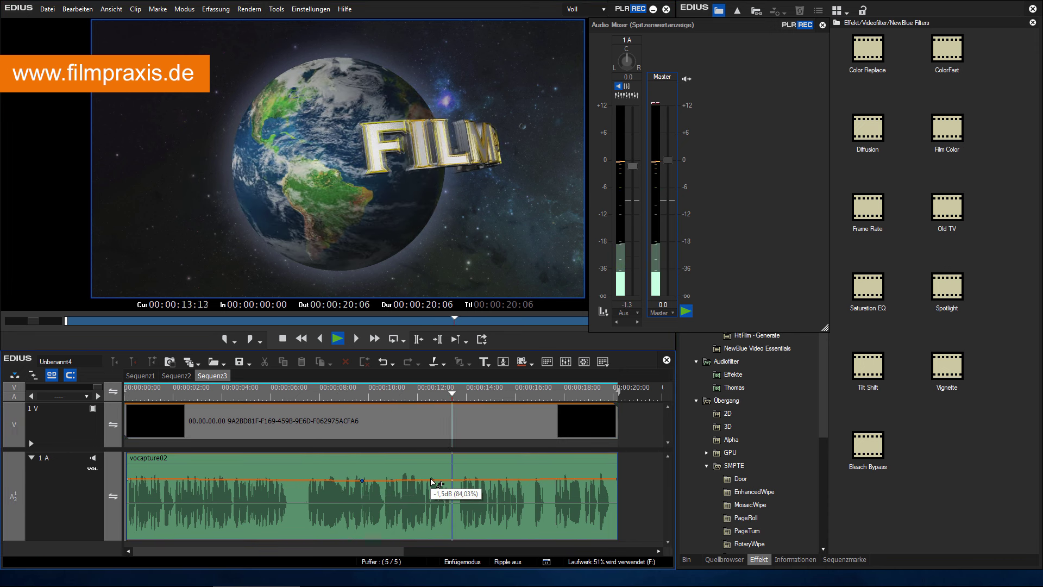
{"action": "key", "text": "space"}
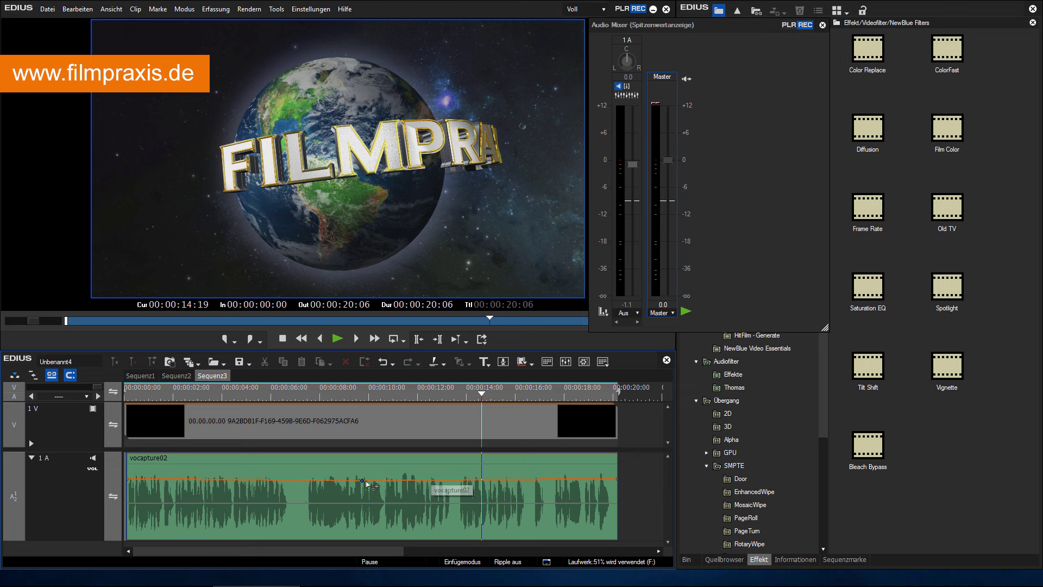
Step: Initialise the vocapture02 clip's volume line and remove its added point
{"action": "right_click", "coordinate": [363, 481]}
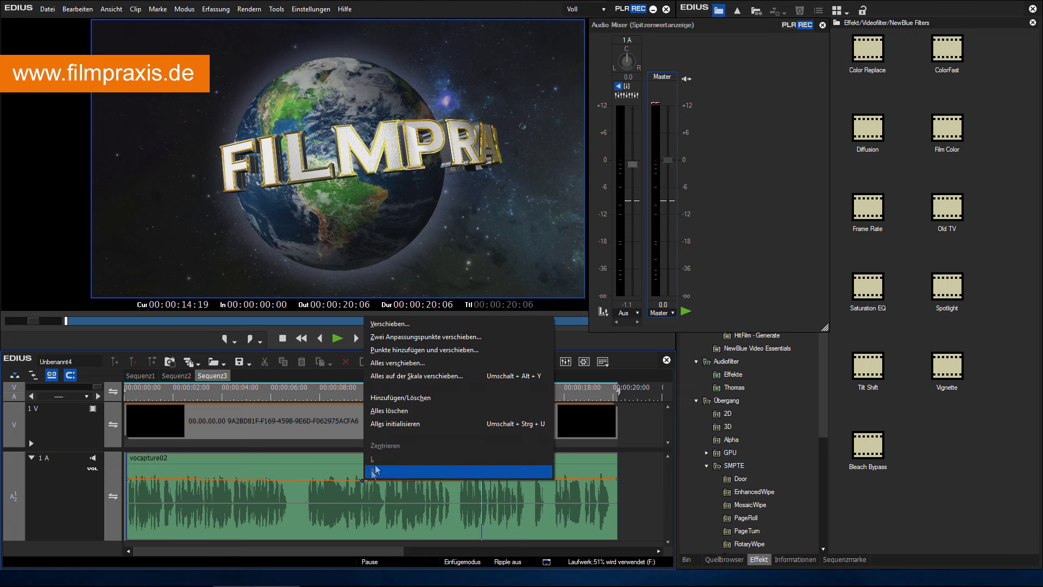
{"action": "left_click", "coordinate": [390, 425]}
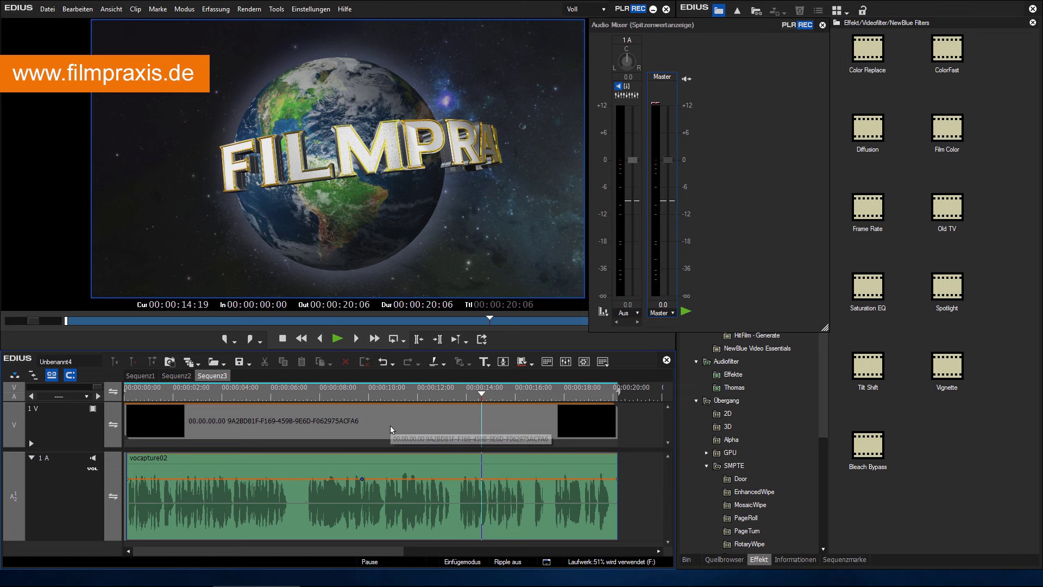
{"action": "right_click", "coordinate": [363, 481]}
{"action": "key", "text": "Escape"}
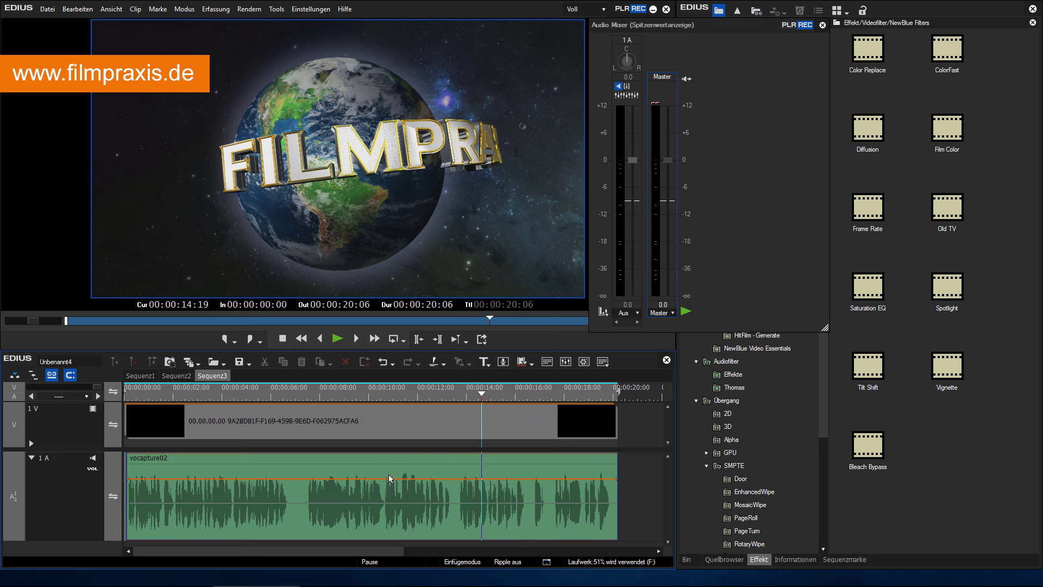
Step: Play from 00:00:07:20 and raise the whole vocapture02 volume line to about 11.4 dB during playback
{"action": "left_click", "coordinate": [314, 393]}
{"action": "key", "text": "space"}
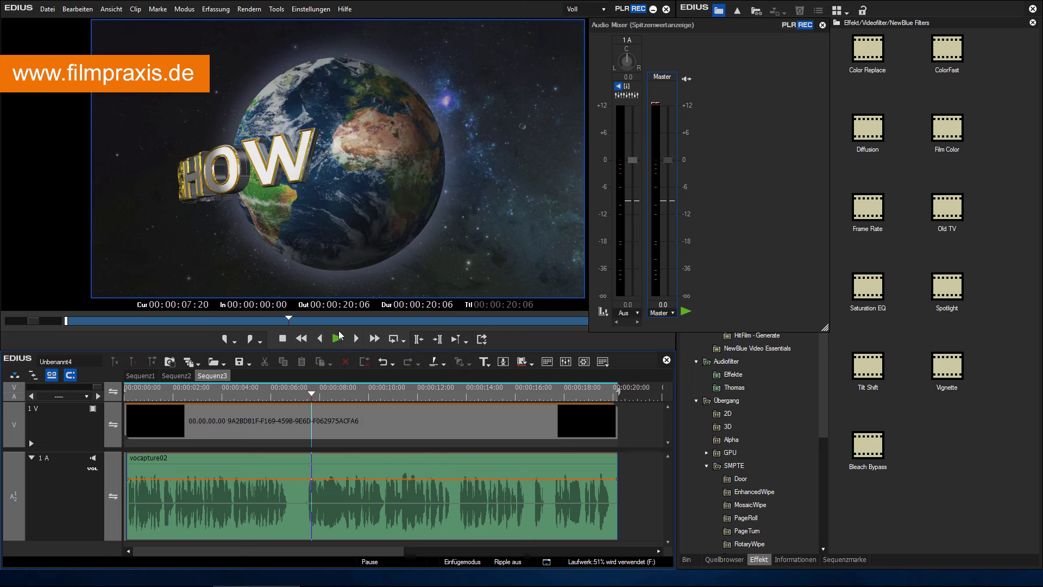
{"action": "mouse_move", "coordinate": [375, 478]}
{"action": "left_mouse_down"}
{"action": "mouse_move", "coordinate": [380, 512]}
{"action": "mouse_move", "coordinate": [375, 468]}
{"action": "left_mouse_up"}
{"action": "mouse_move", "coordinate": [374, 473]}
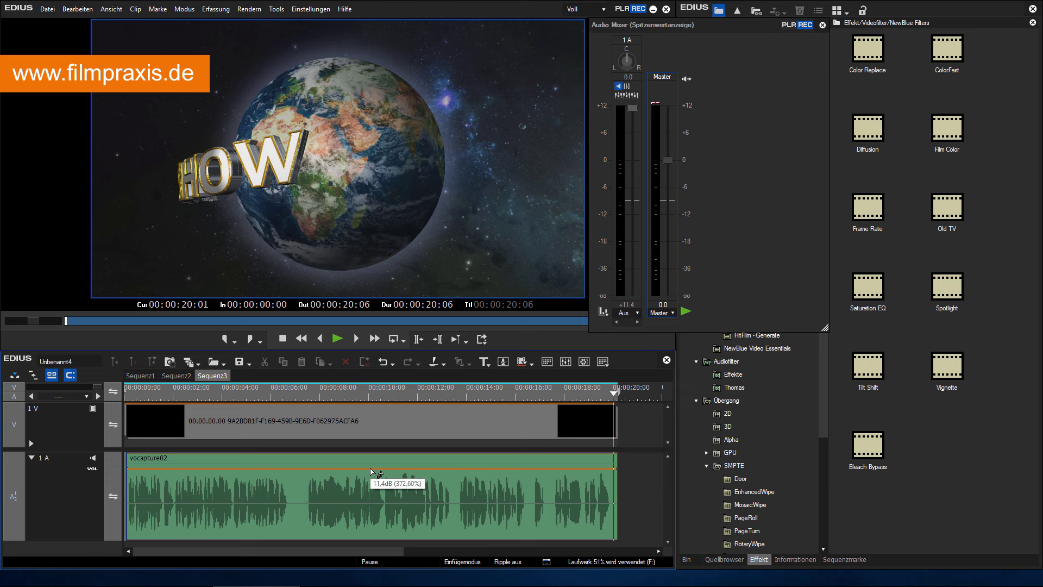
Step: Set the Master channel's mode to Aus and play the first seconds of the sequence
{"action": "left_click", "coordinate": [672, 314]}
{"action": "left_click", "coordinate": [673, 347]}
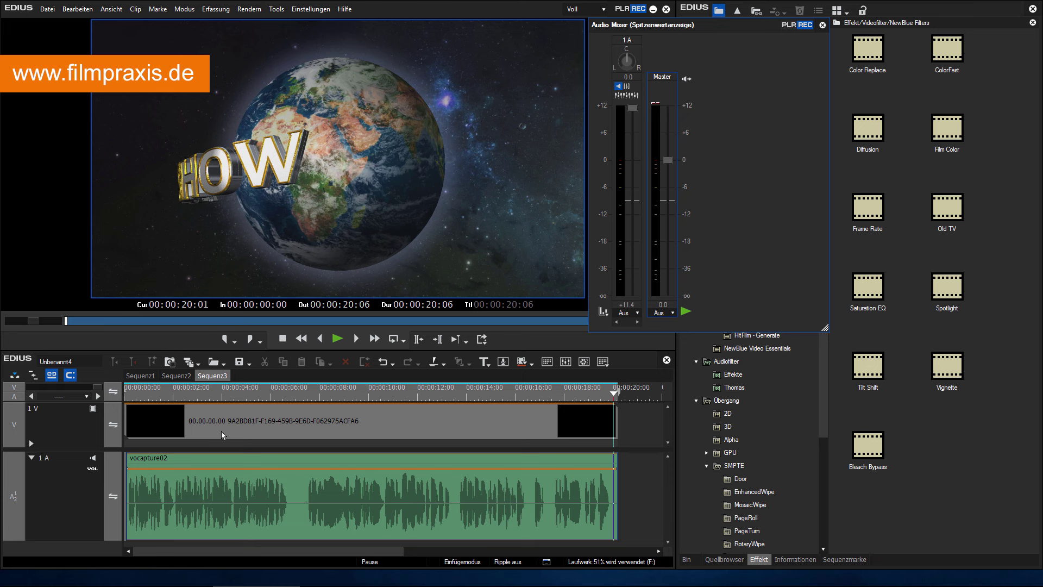
{"action": "left_click", "coordinate": [165, 393]}
{"action": "key", "text": "space"}
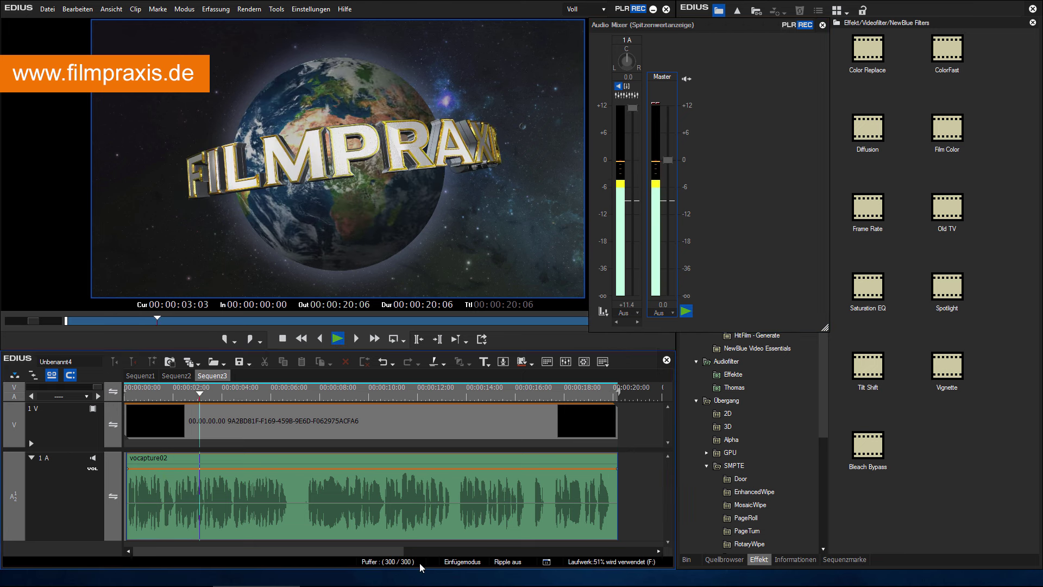
{"action": "key", "text": "space"}
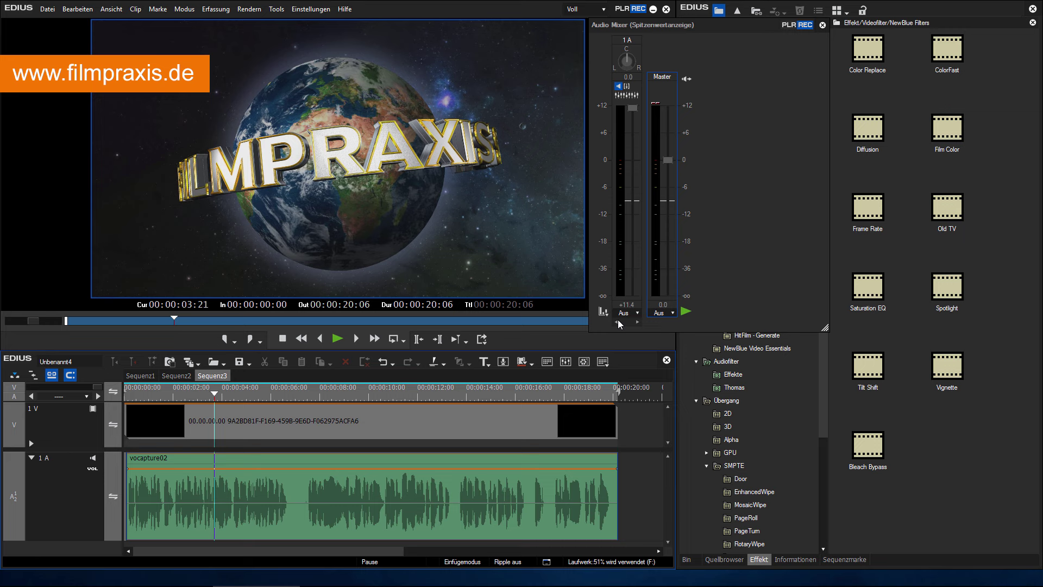
Step: Play from about 00:00:00:27 and lower the vocapture02 volume line to about -33 dB during playback
{"action": "left_click", "coordinate": [140, 396]}
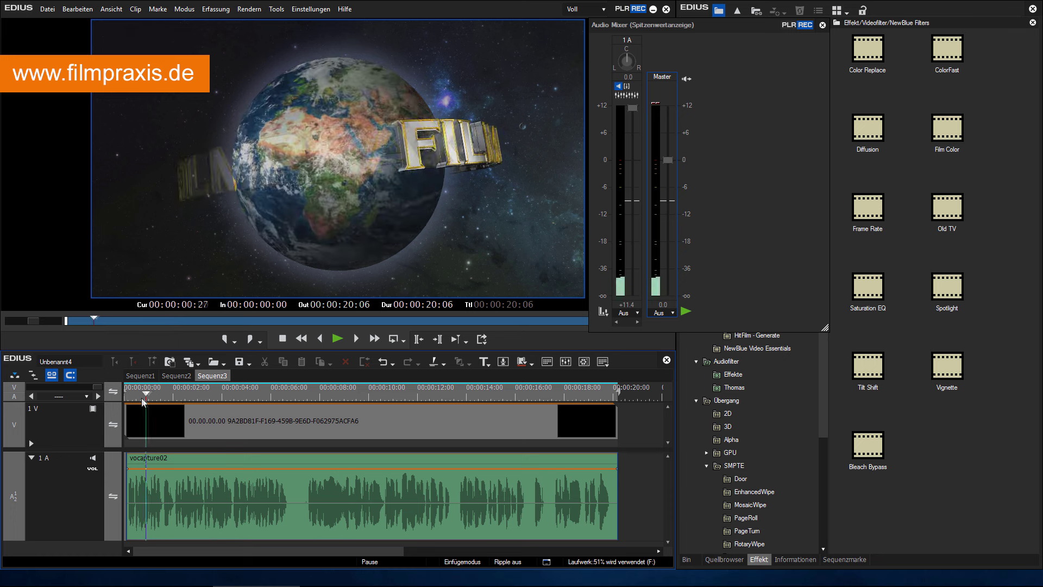
{"action": "left_click", "coordinate": [338, 338]}
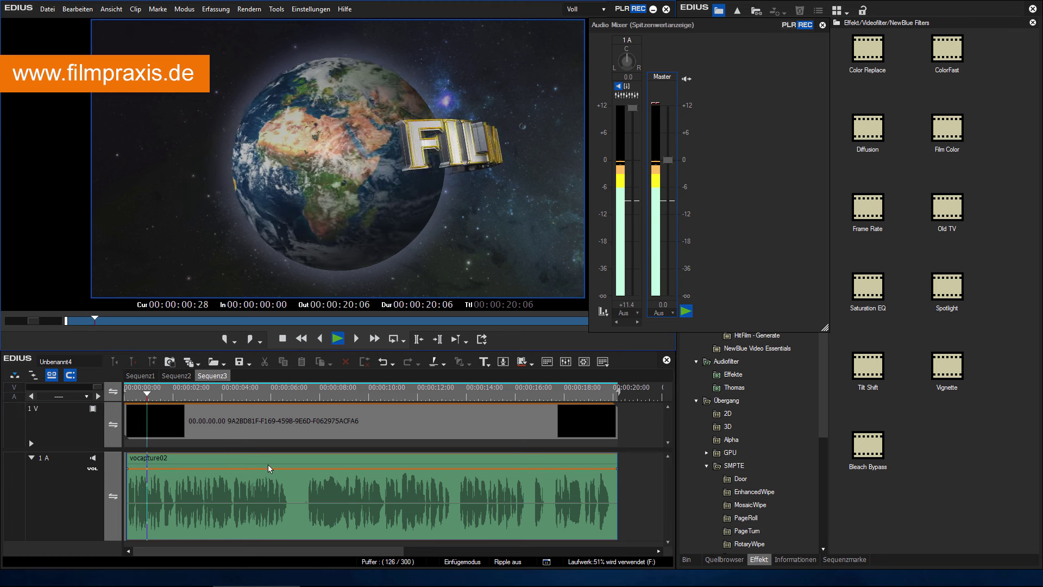
{"action": "left_click_drag", "start_coordinate": [270, 472], "coordinate": [268, 509]}
{"action": "key", "text": "space"}
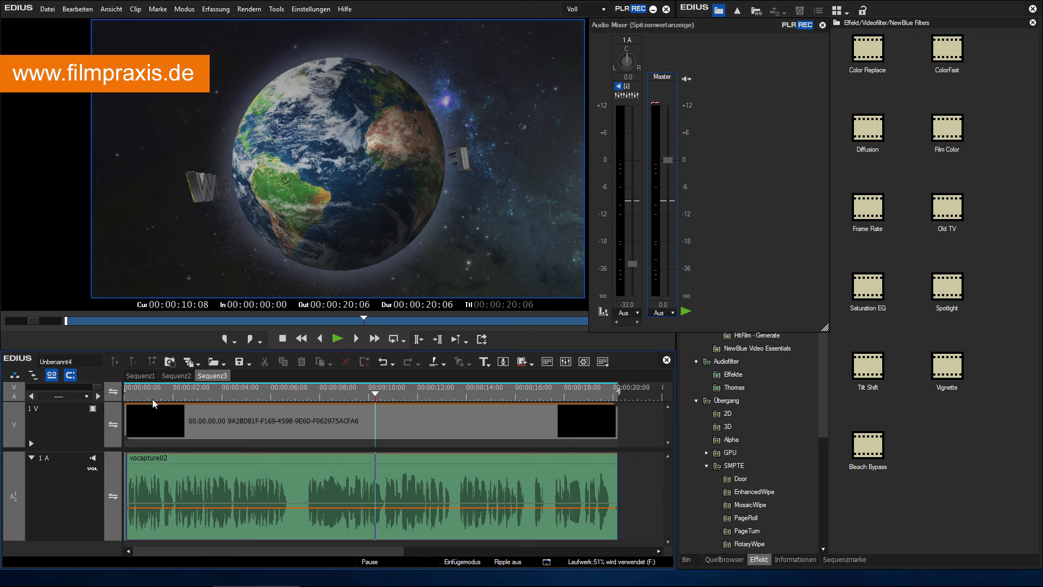
Step: Raise the vocapture02 volume line to about -1.5 dB, then lower it to about -10.1 dB while playing from the start
{"action": "left_click", "coordinate": [128, 393]}
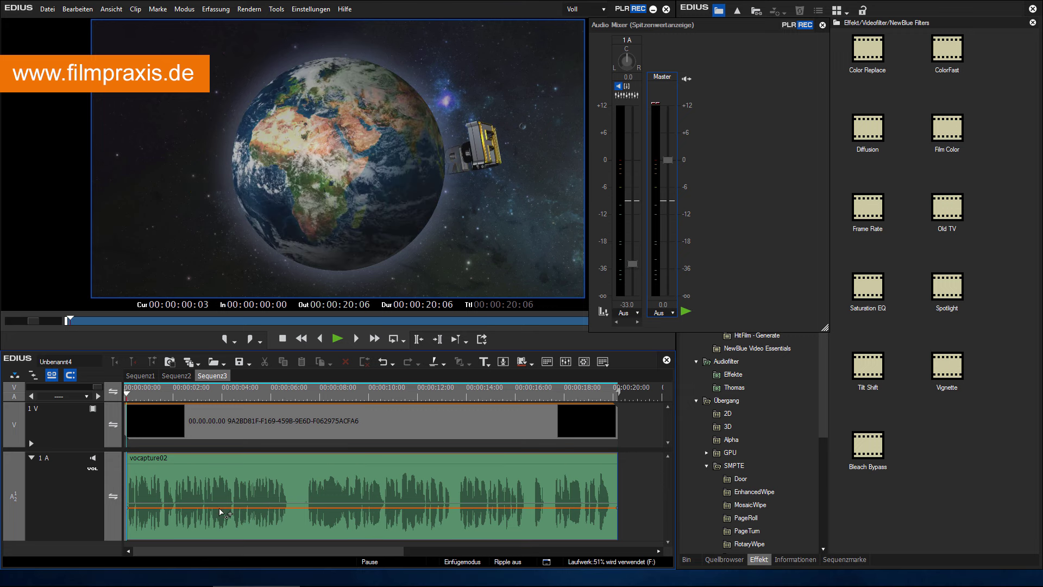
{"action": "left_click_drag", "start_coordinate": [222, 508], "coordinate": [223, 480]}
{"action": "key", "text": "space"}
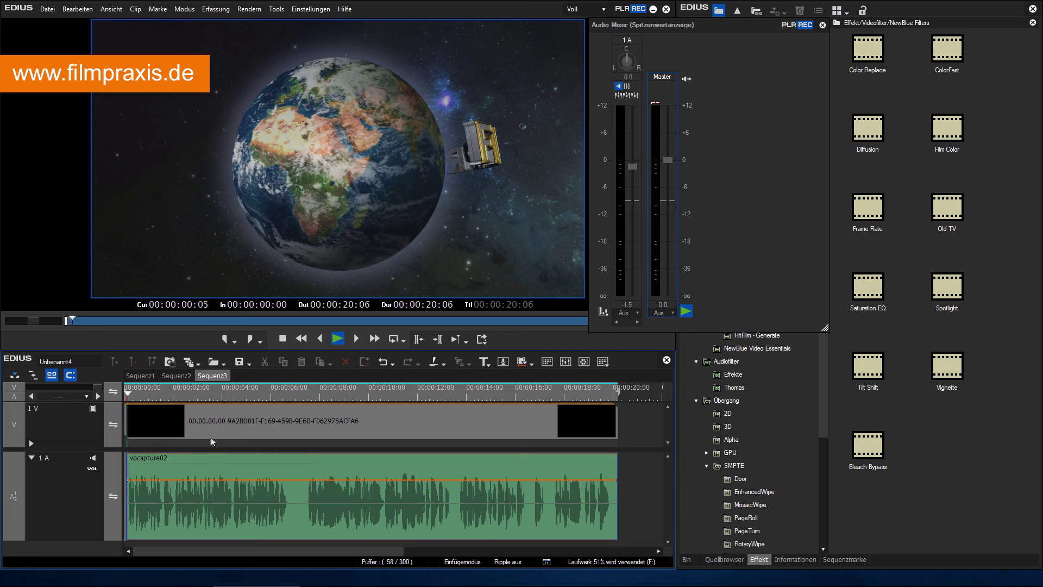
{"action": "left_click_drag", "start_coordinate": [247, 480], "coordinate": [247, 488]}
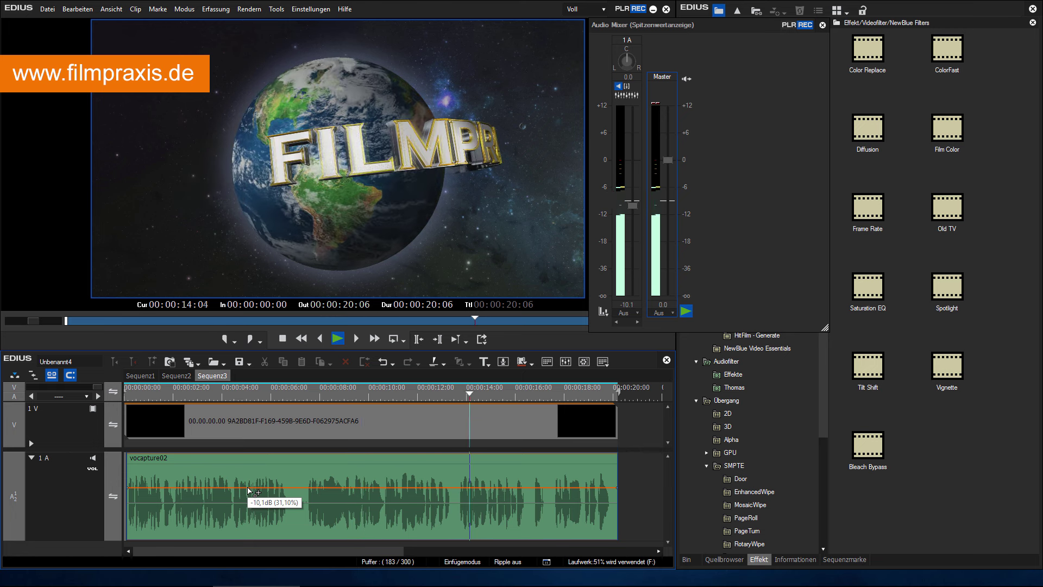
{"action": "key", "text": "space"}
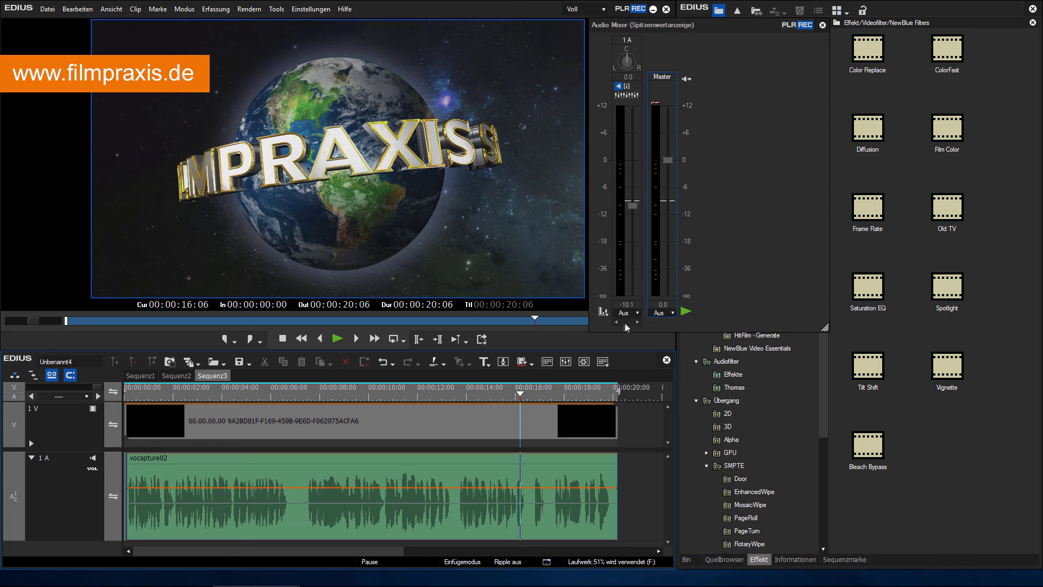
Step: Set the Master channel's mode to Master and raise the vocapture02 volume line to 12.0 dB while playing from near the start
{"action": "left_click", "coordinate": [667, 315]}
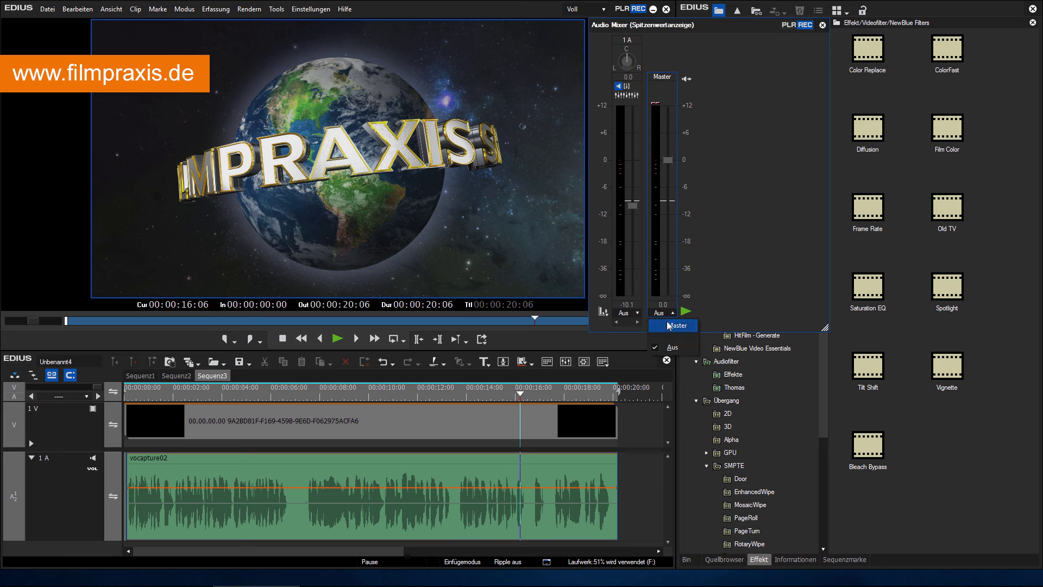
{"action": "left_click", "coordinate": [677, 325]}
{"action": "left_click", "coordinate": [175, 392]}
{"action": "left_click_drag", "start_coordinate": [175, 392], "coordinate": [134, 395]}
{"action": "key", "text": "space"}
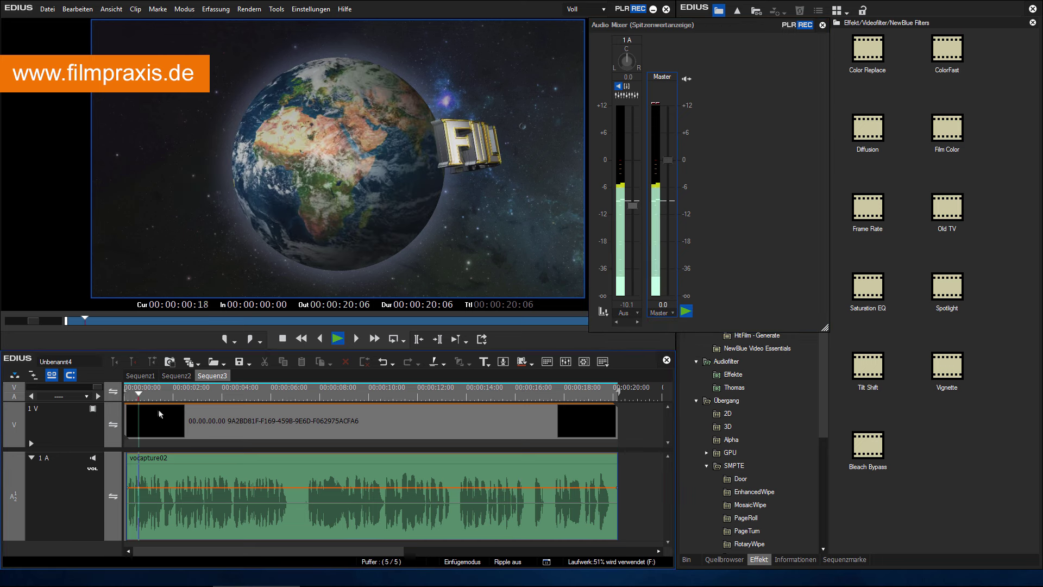
{"action": "left_click_drag", "start_coordinate": [201, 489], "coordinate": [211, 467]}
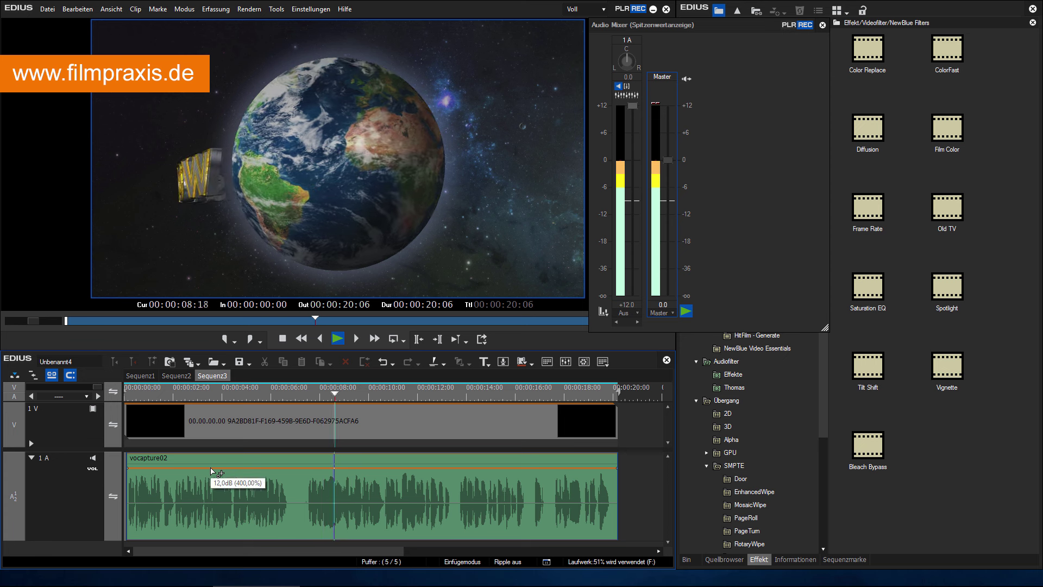
{"action": "key", "text": "space"}
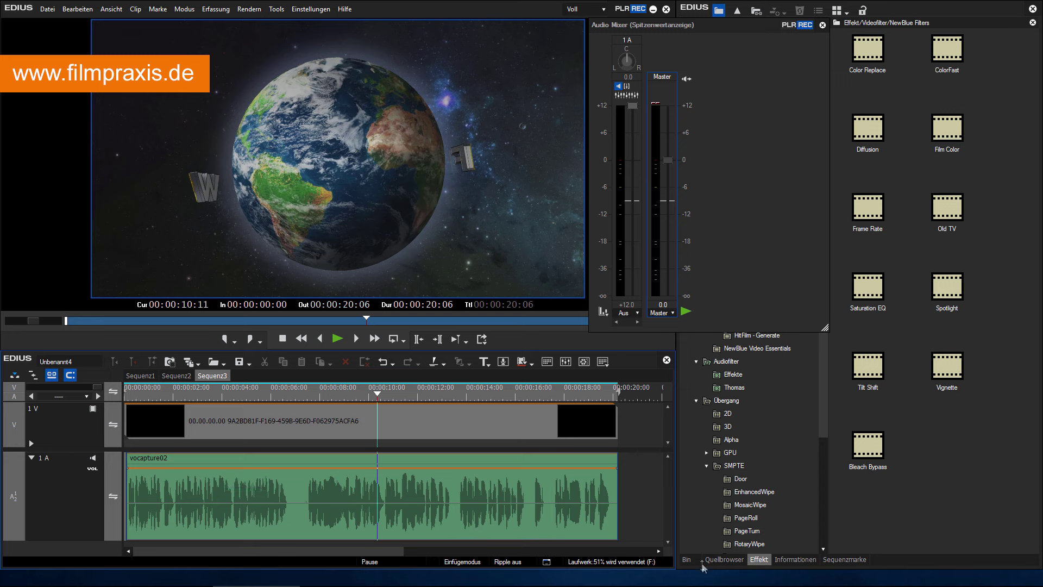
Step: Display the filters applied to the vocapture02 audio clip, then those on the video clip on track 1 V
{"action": "left_click", "coordinate": [789, 557]}
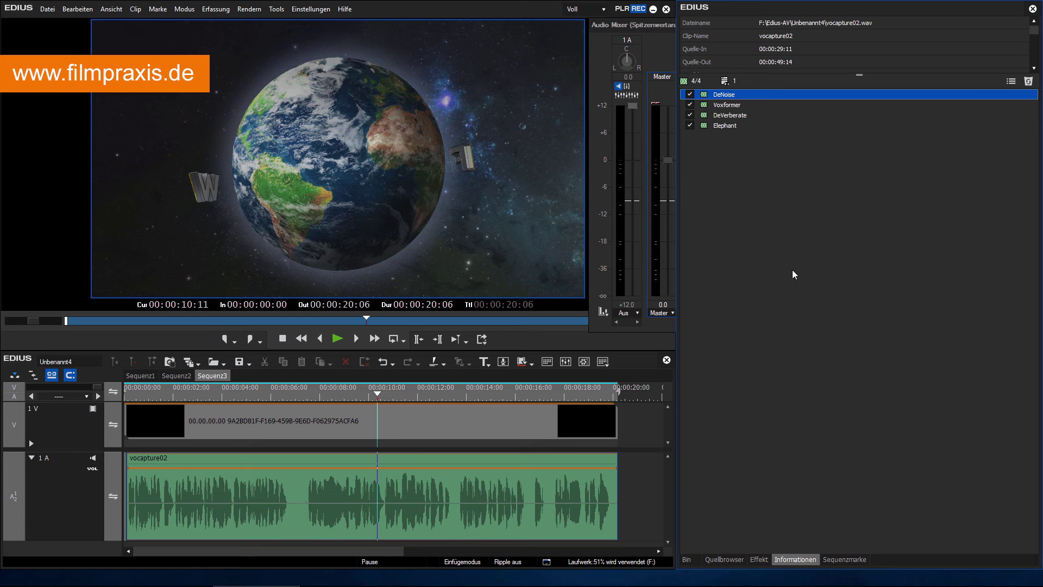
{"action": "left_click", "coordinate": [415, 417]}
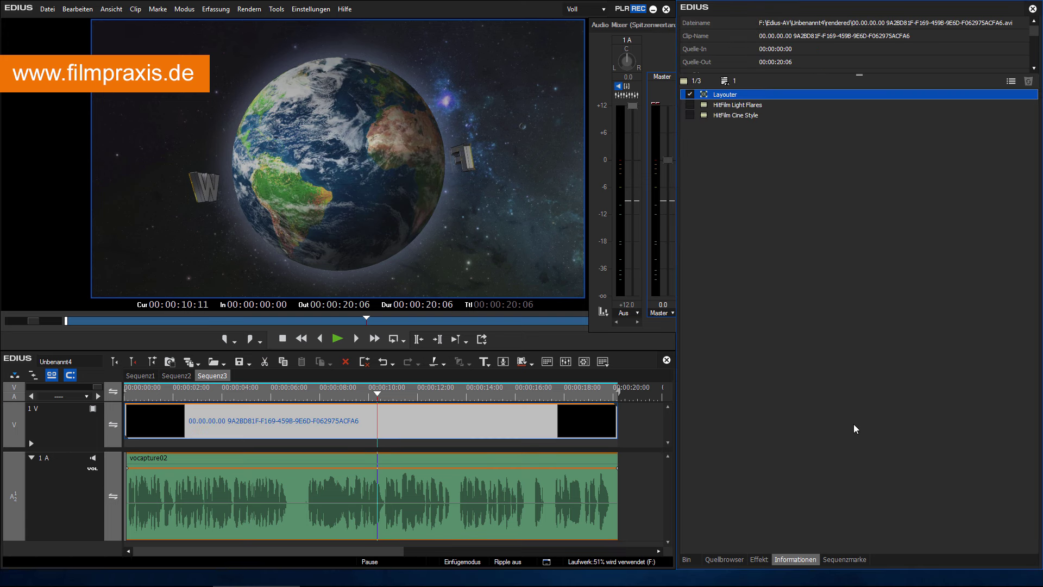
Step: Move the playhead to about 00:00:02:04 and enable the HitFilm Light Flares filter on the video clip
{"action": "left_click_drag", "start_coordinate": [317, 399], "coordinate": [176, 409]}
{"action": "left_click", "coordinate": [731, 121]}
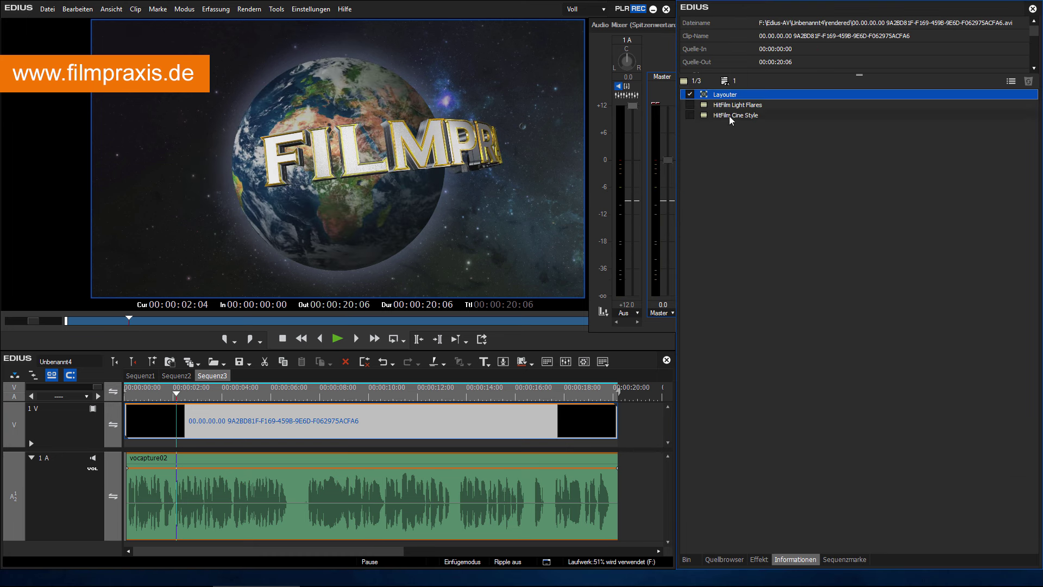
{"action": "left_click", "coordinate": [690, 105]}
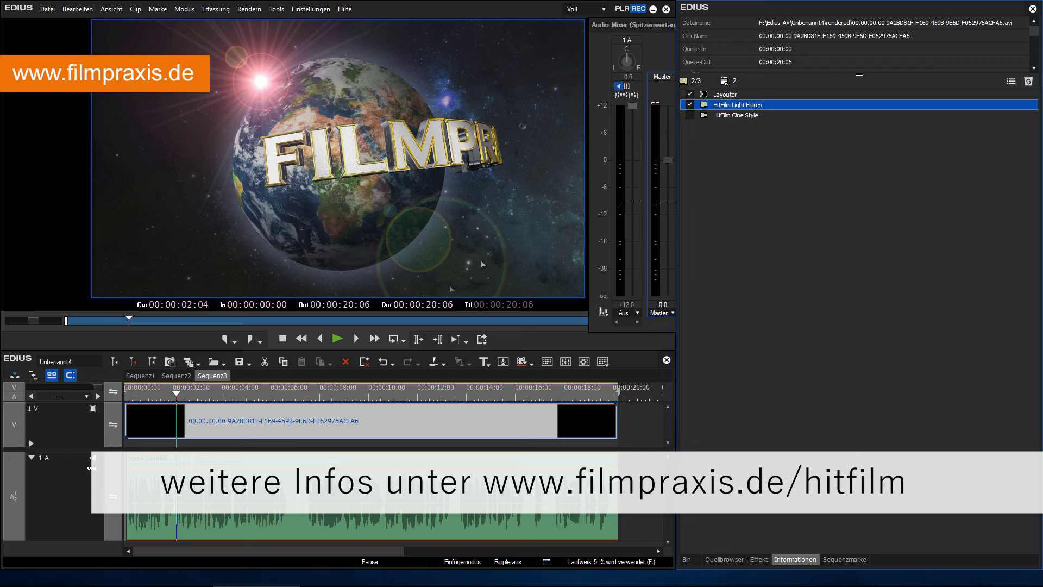
Step: Bring the Audio Mixer to the front and play from the start to about 00:00:06:19, pausing once at about 00:00:02:03
{"action": "key", "text": "F3"}
{"action": "left_click_drag", "start_coordinate": [180, 398], "coordinate": [126, 397]}
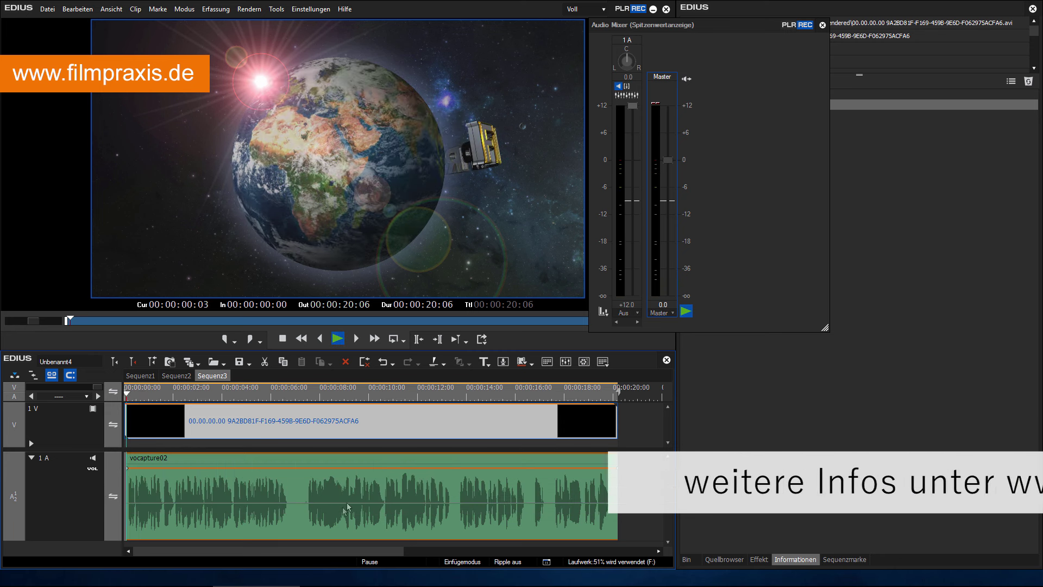
{"action": "key", "text": "space"}
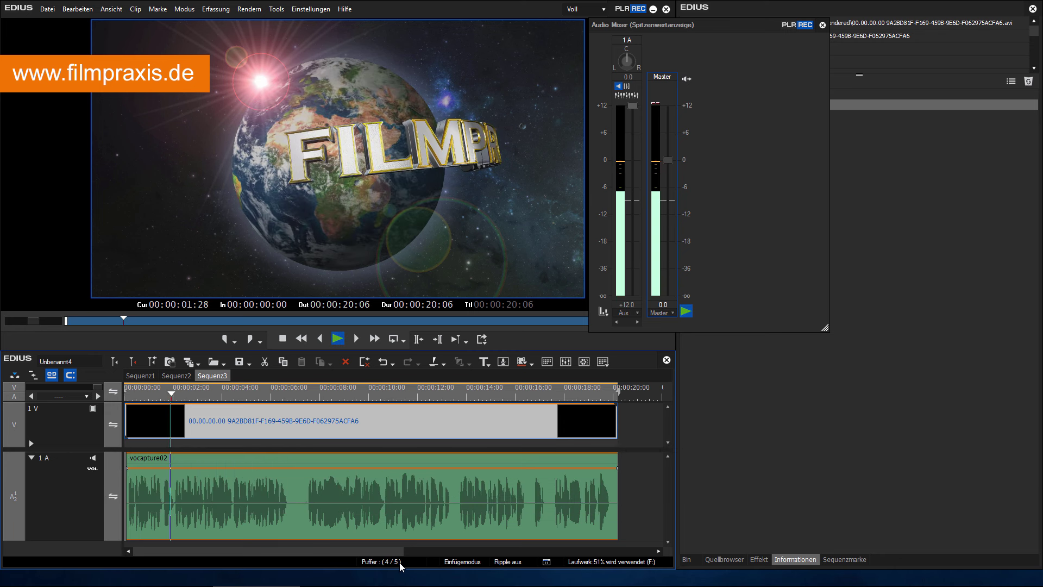
{"action": "key", "text": "space"}
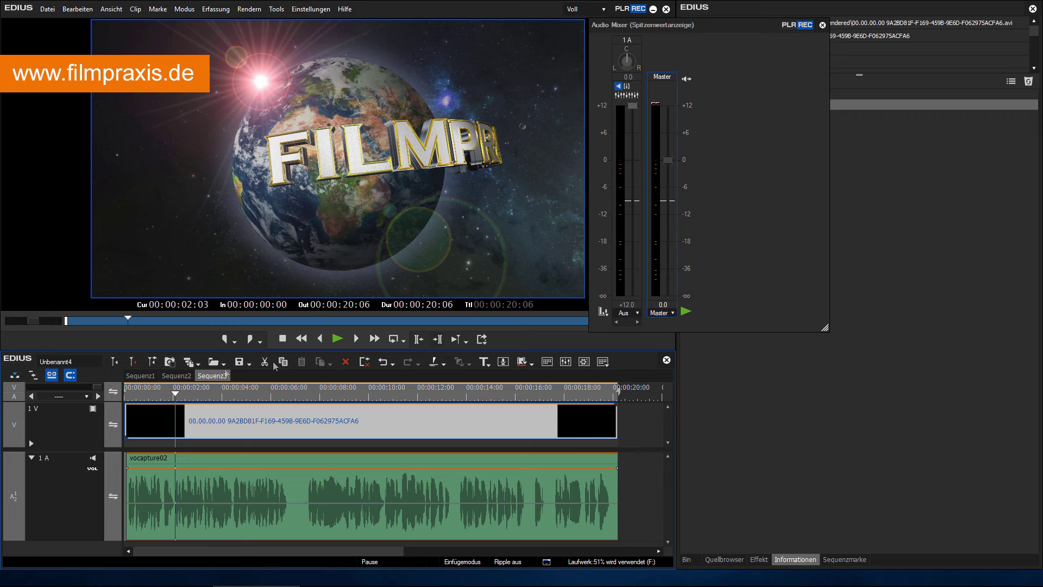
{"action": "key", "text": "space"}
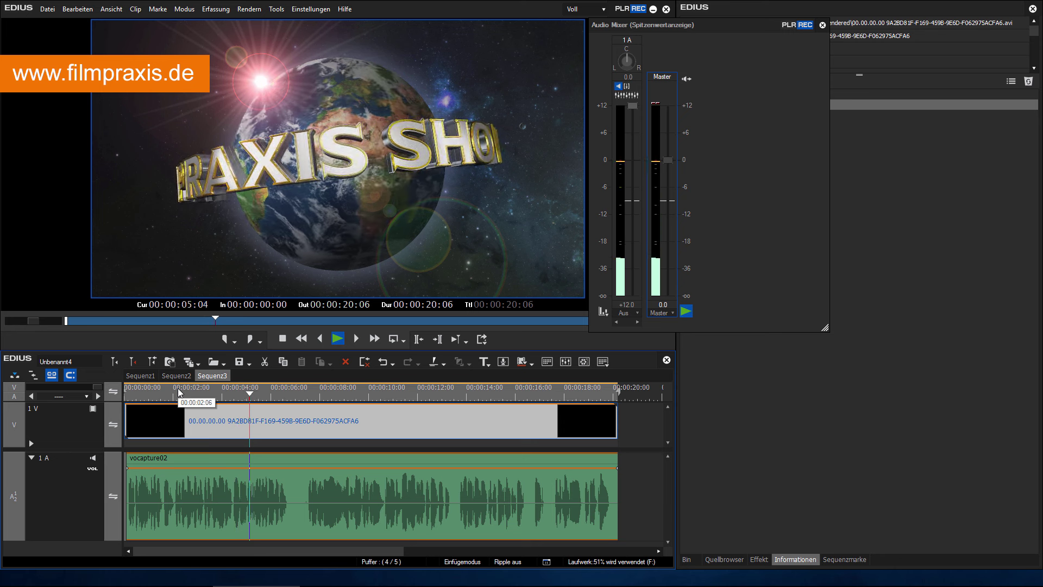
{"action": "key", "text": "space"}
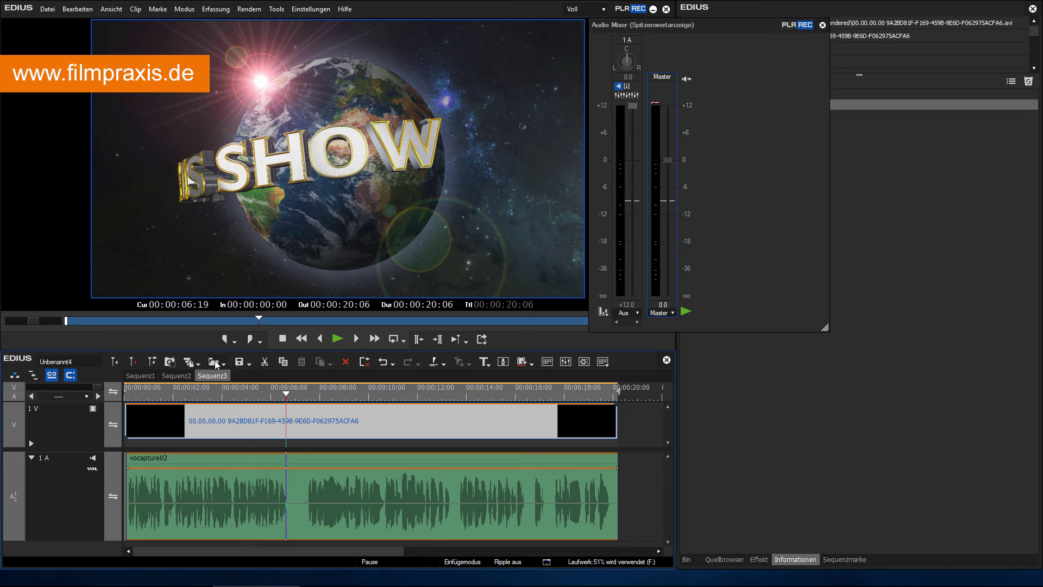
Step: Set the Master channel's mode to Aus and play the sequence from near the start to about 00:00:03:01
{"action": "left_click", "coordinate": [661, 313]}
{"action": "left_click", "coordinate": [668, 348]}
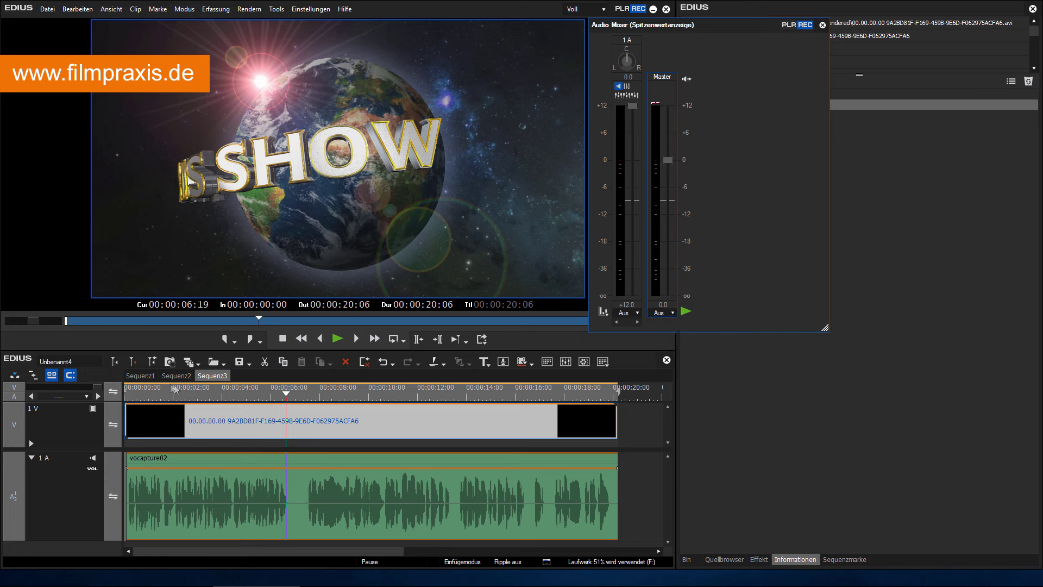
{"action": "left_click", "coordinate": [152, 394]}
{"action": "key", "text": "space"}
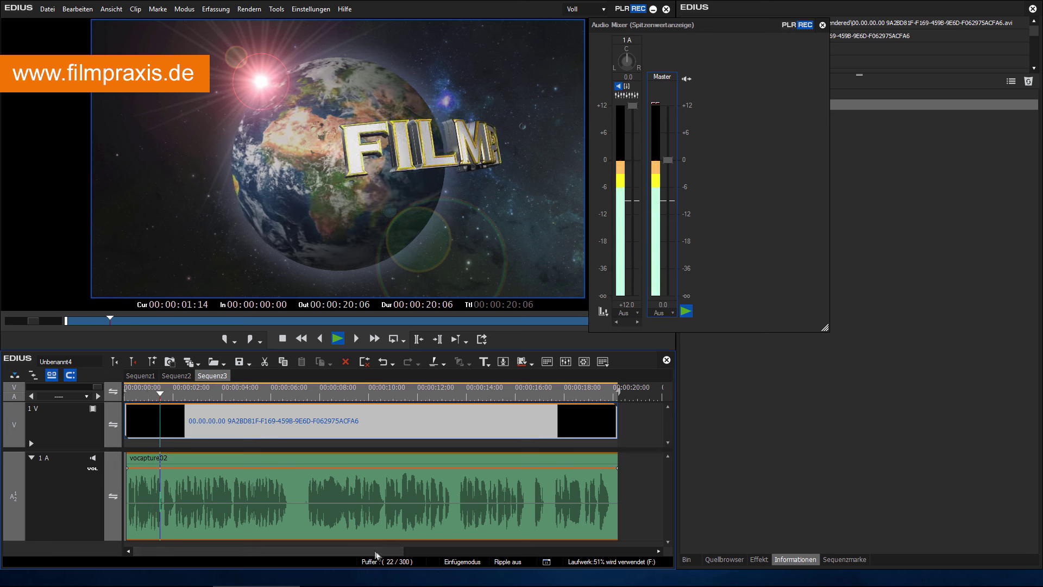
{"action": "key", "text": "space"}
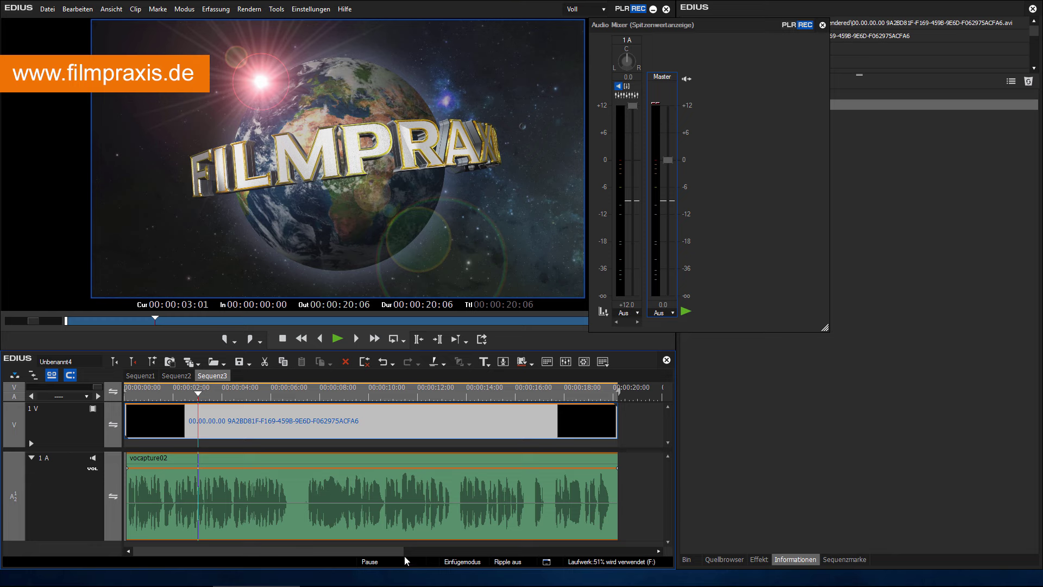
Step: Close the Audio Mixer and play the sequence from about 00:00:01:22 to about 00:00:02:29
{"action": "left_click", "coordinate": [822, 25]}
{"action": "left_click", "coordinate": [166, 395]}
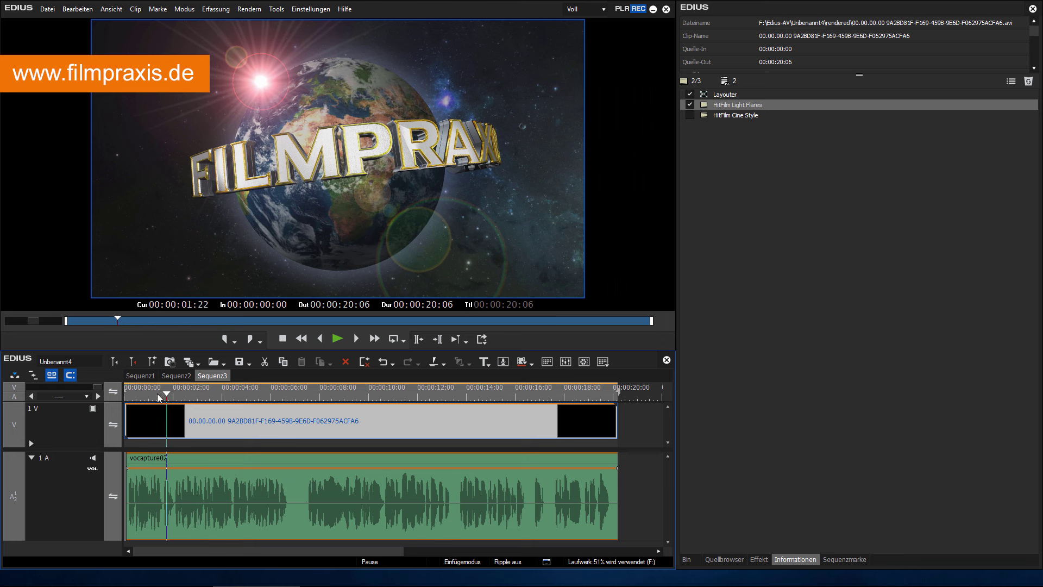
{"action": "key", "text": "space"}
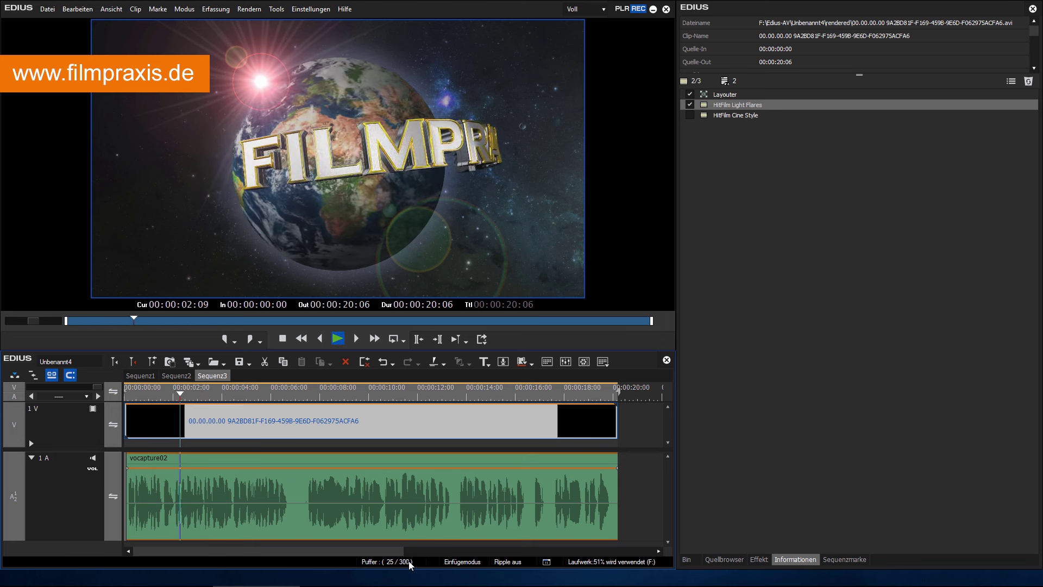
{"action": "key", "text": "space"}
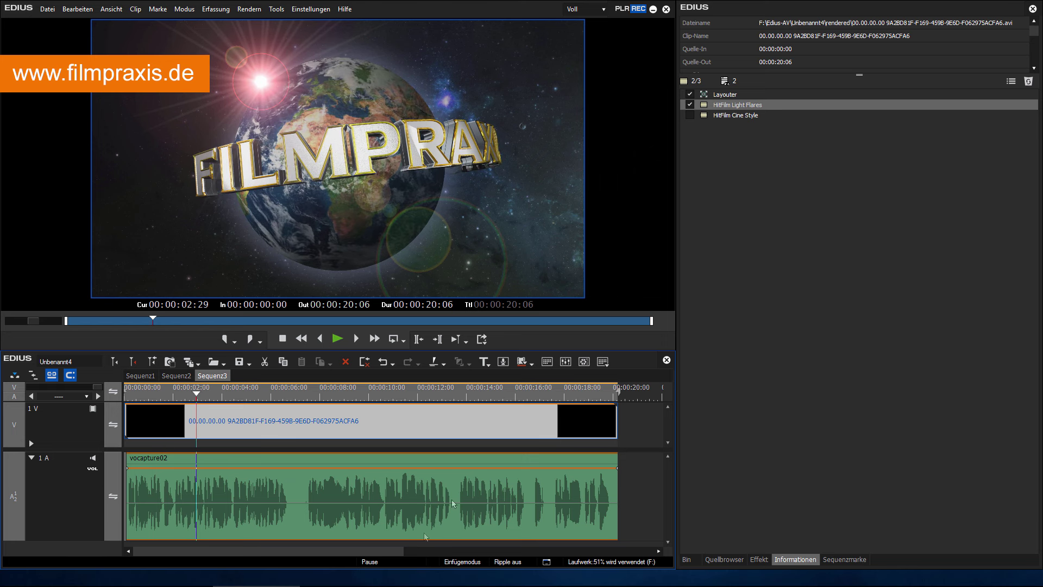
Step: Reopen the Audio Mixer, set the Master channel's mode to Master and play from about 00:00:00:23 to about 00:00:03:10
{"action": "left_click", "coordinate": [566, 362]}
{"action": "left_click", "coordinate": [660, 314]}
{"action": "left_click", "coordinate": [676, 325]}
{"action": "left_click", "coordinate": [144, 391]}
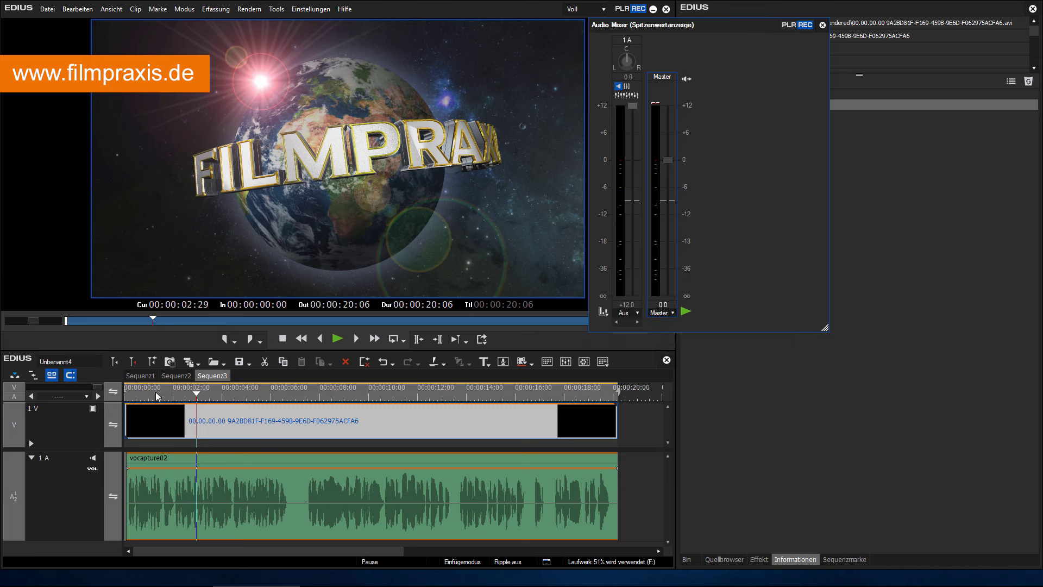
{"action": "key", "text": "space"}
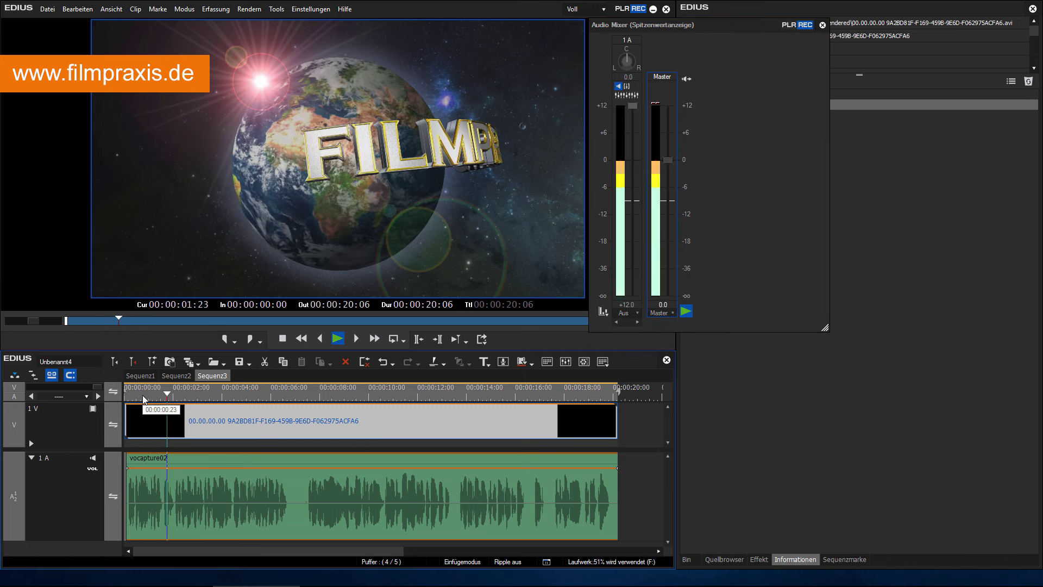
{"action": "key", "text": "space"}
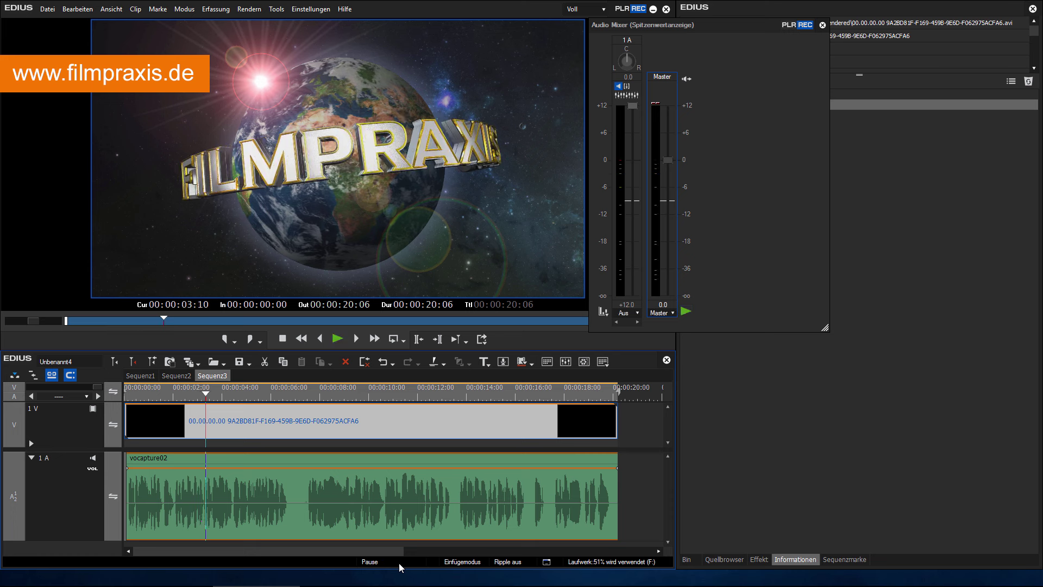
Step: Close the Audio Mixer again and play the sequence from near the start to about 00:00:16:28
{"action": "left_click", "coordinate": [821, 25]}
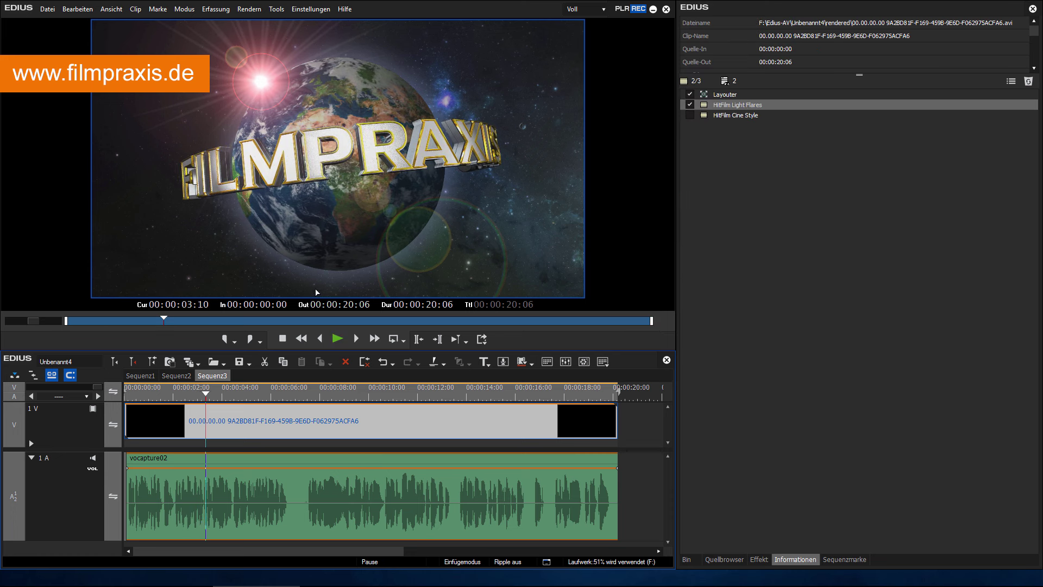
{"action": "left_click", "coordinate": [164, 391]}
{"action": "key", "text": "space"}
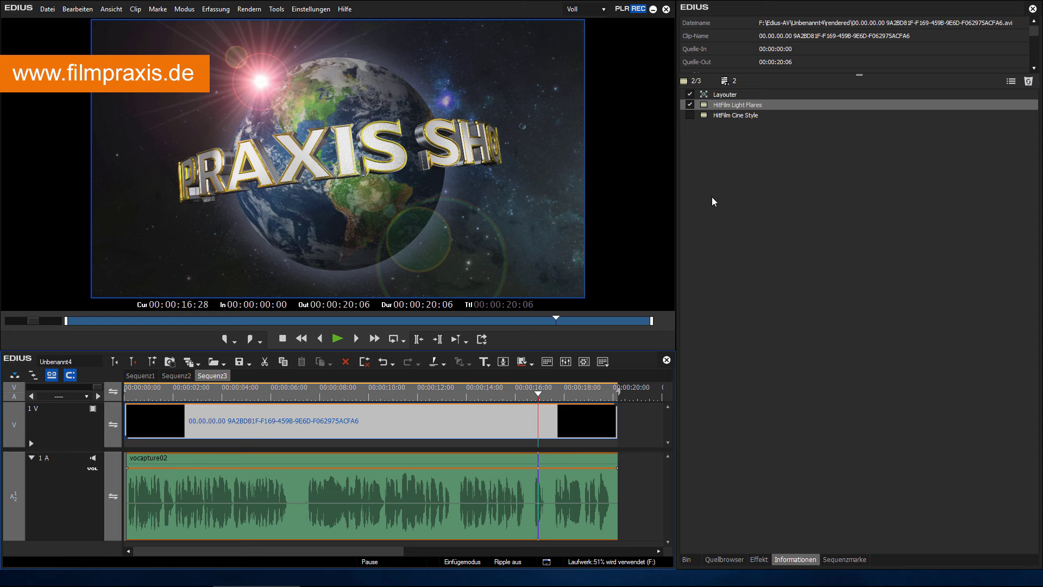
Step: Enable the HitFilm Cine Style filter on the video clip and play from near the start to about 00:00:02:20
{"action": "left_click", "coordinate": [690, 115]}
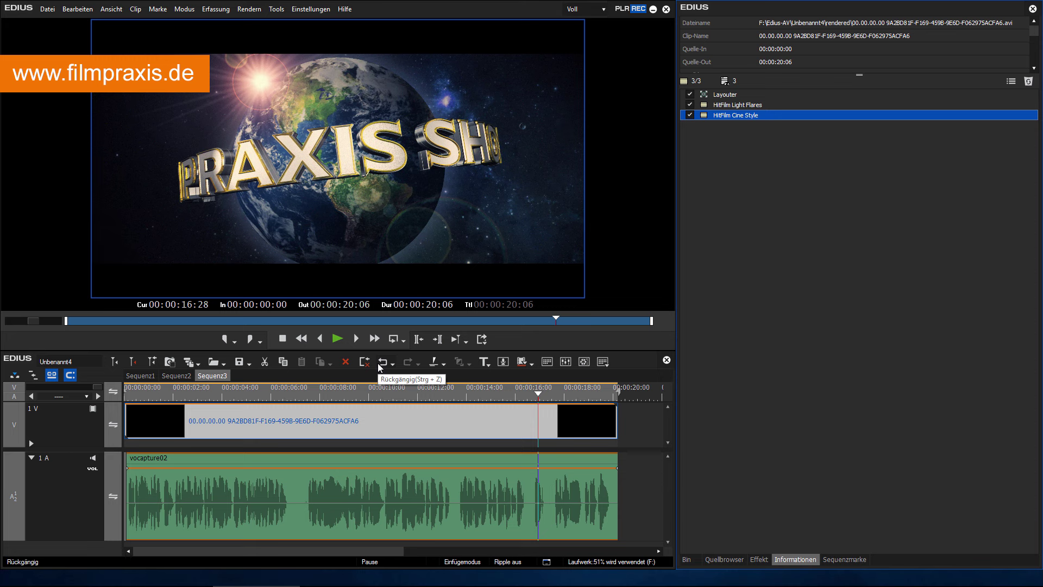
{"action": "left_click_drag", "start_coordinate": [304, 418], "coordinate": [138, 423]}
{"action": "key", "text": "space"}
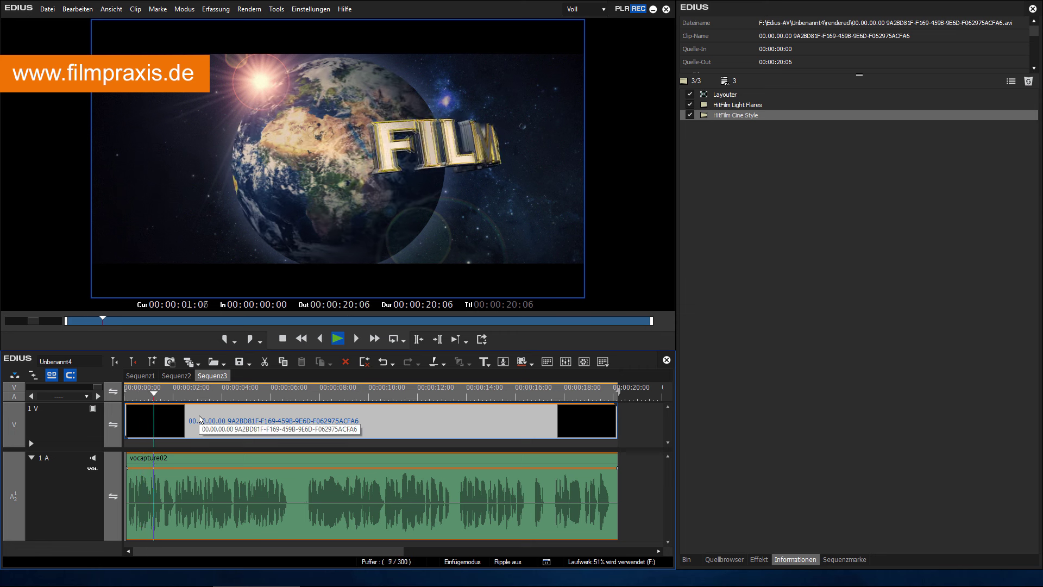
{"action": "key", "text": "space"}
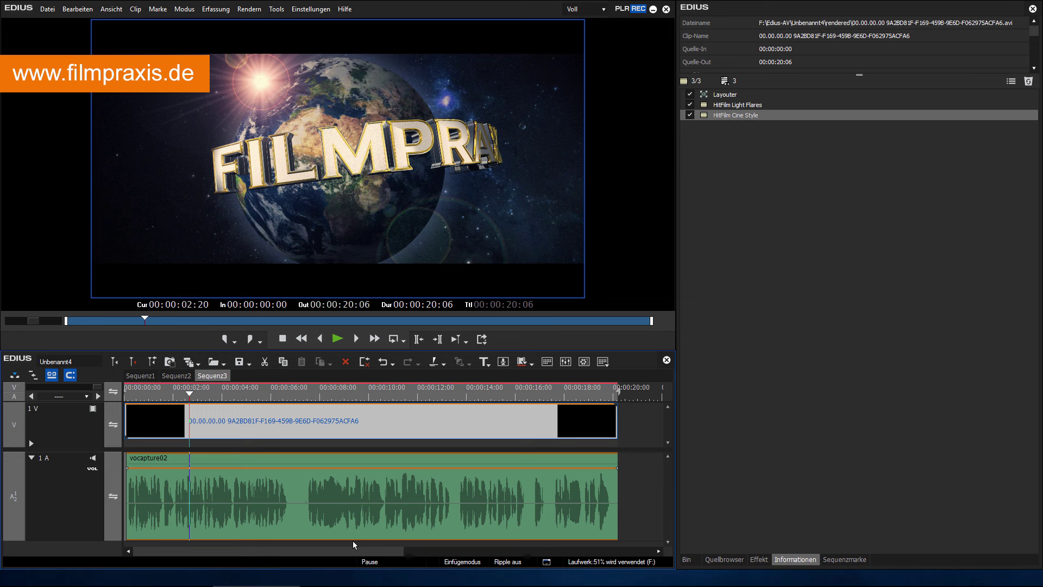
Step: Set the preview quality to 1/4 and play the sequence from the start to about 00:00:09:26
{"action": "left_click", "coordinate": [603, 10]}
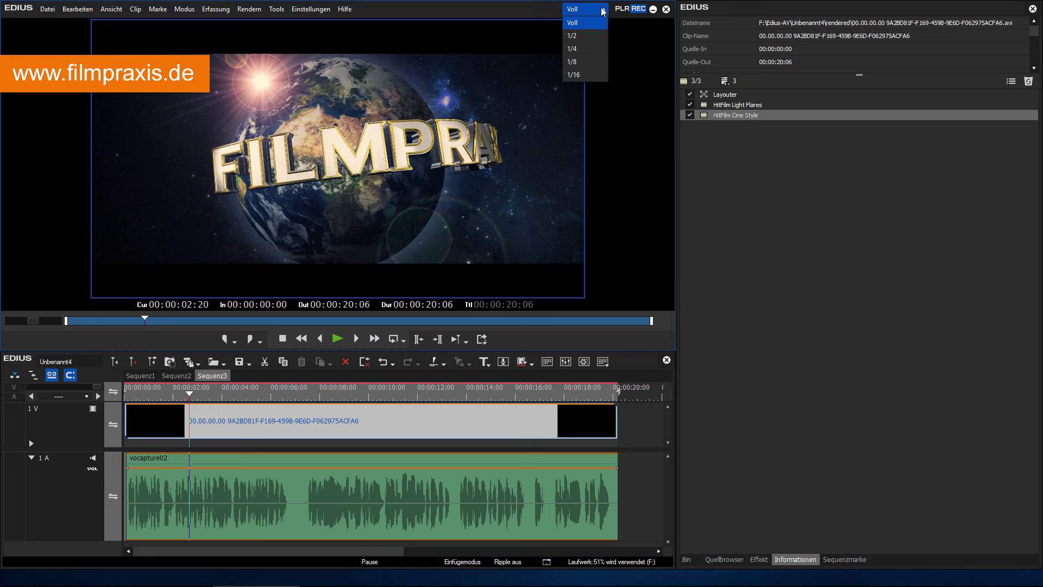
{"action": "left_click", "coordinate": [578, 49]}
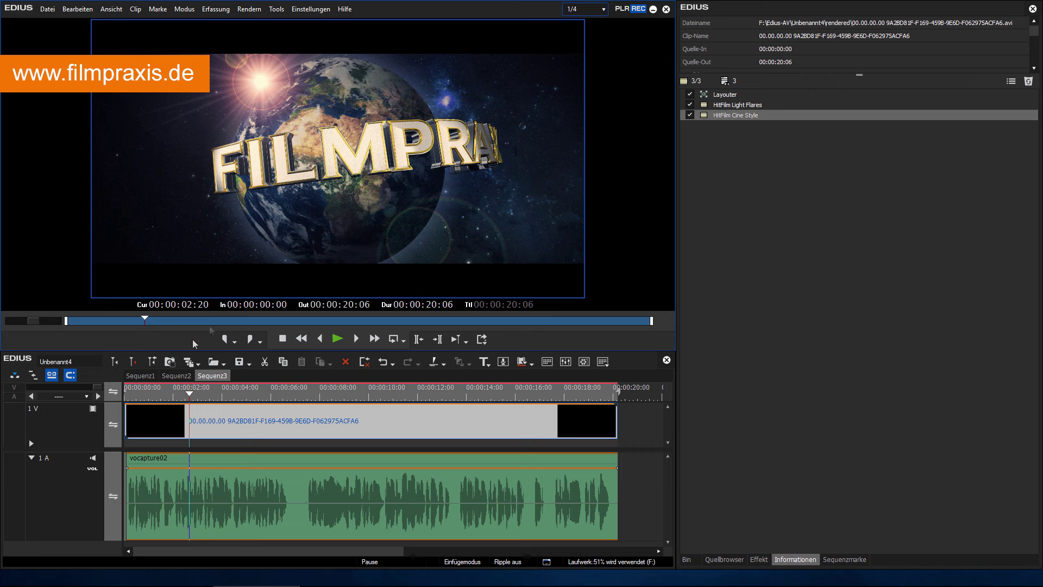
{"action": "left_click", "coordinate": [172, 401]}
{"action": "key", "text": "Home"}
{"action": "key", "text": "space"}
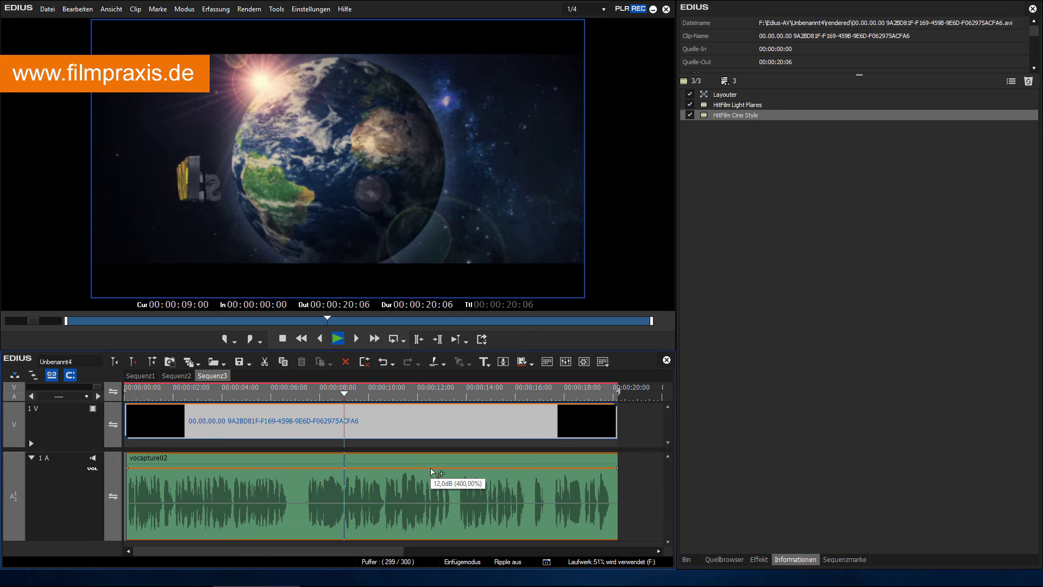
{"action": "key", "text": "space"}
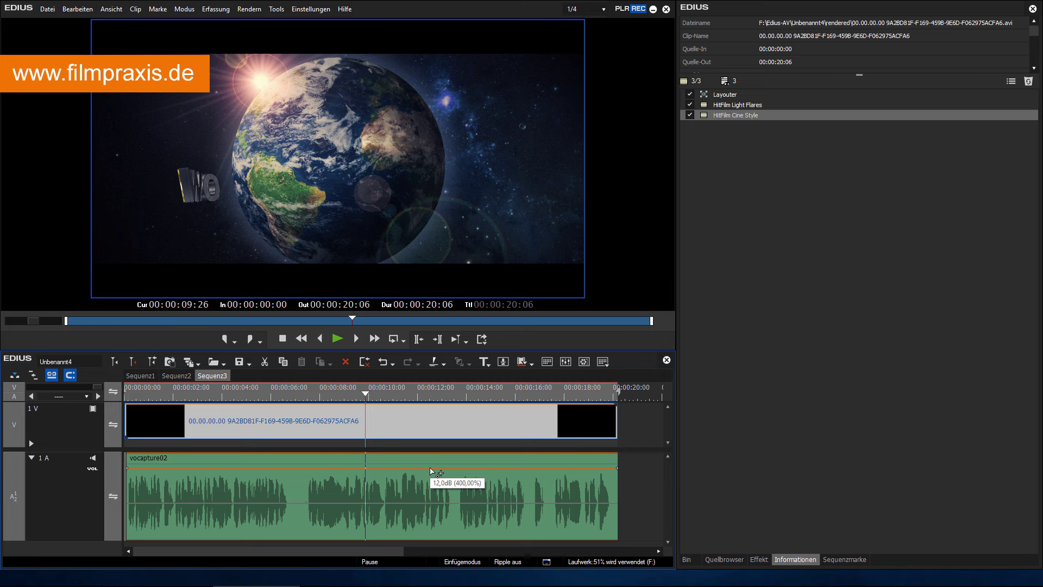